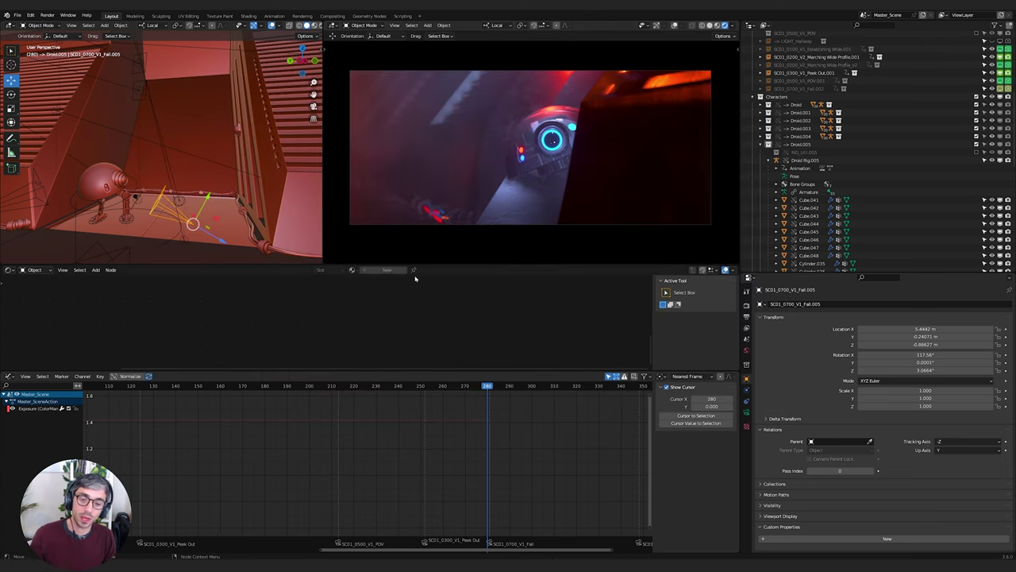
- Jump to an earlier frame of the droid shot on the timeline
left_click(459, 387)
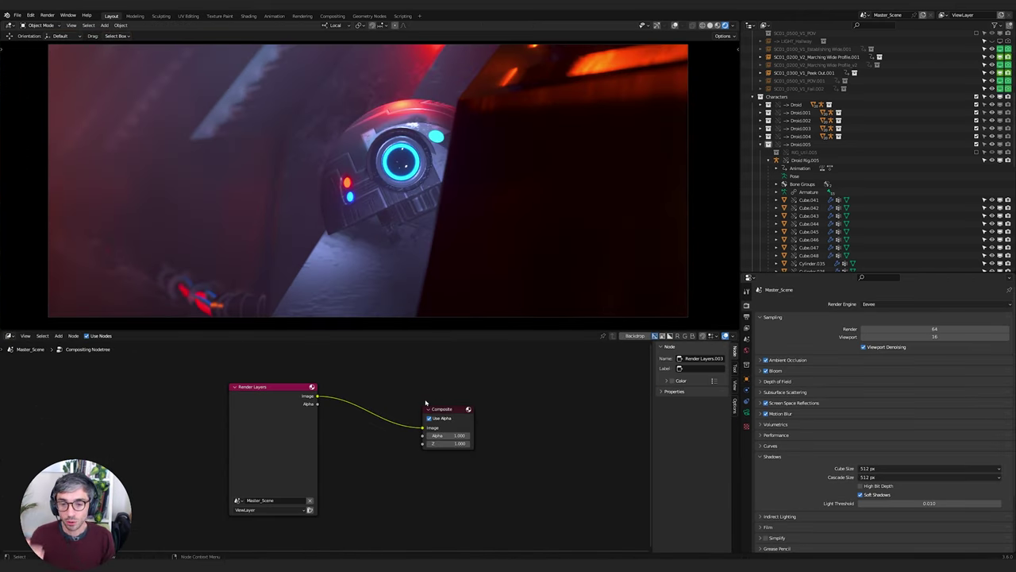
- Keep the lower area as the Compositor and move Render Layers left and Composite right
left_click(9, 335)
left_click(36, 384)
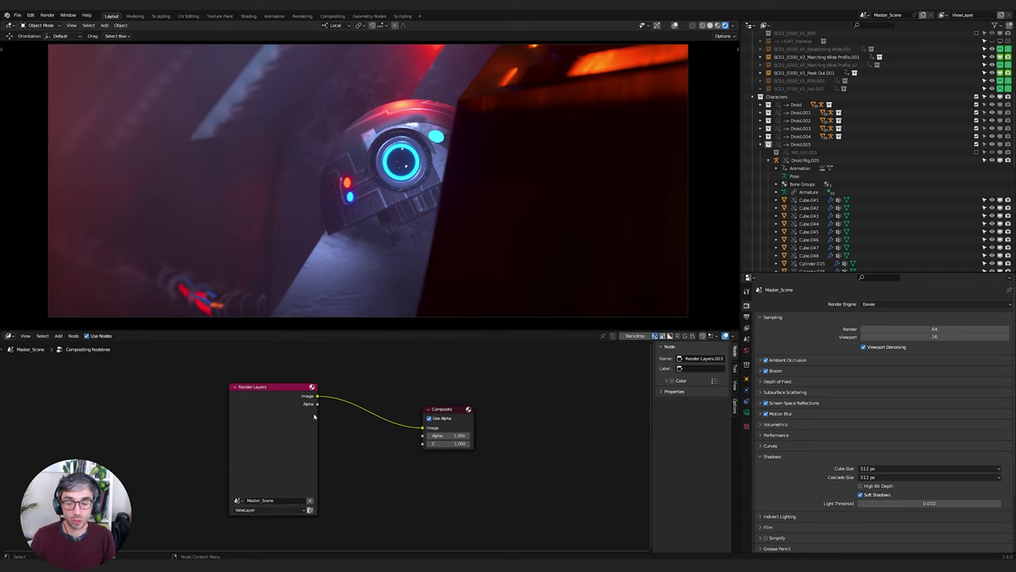
left_click(290, 473)
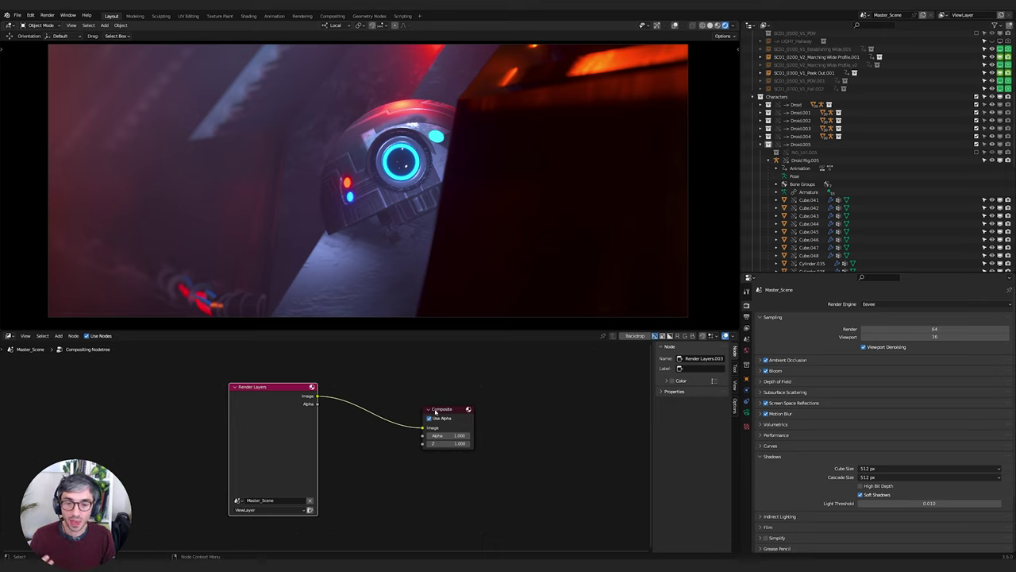
left_click(457, 425)
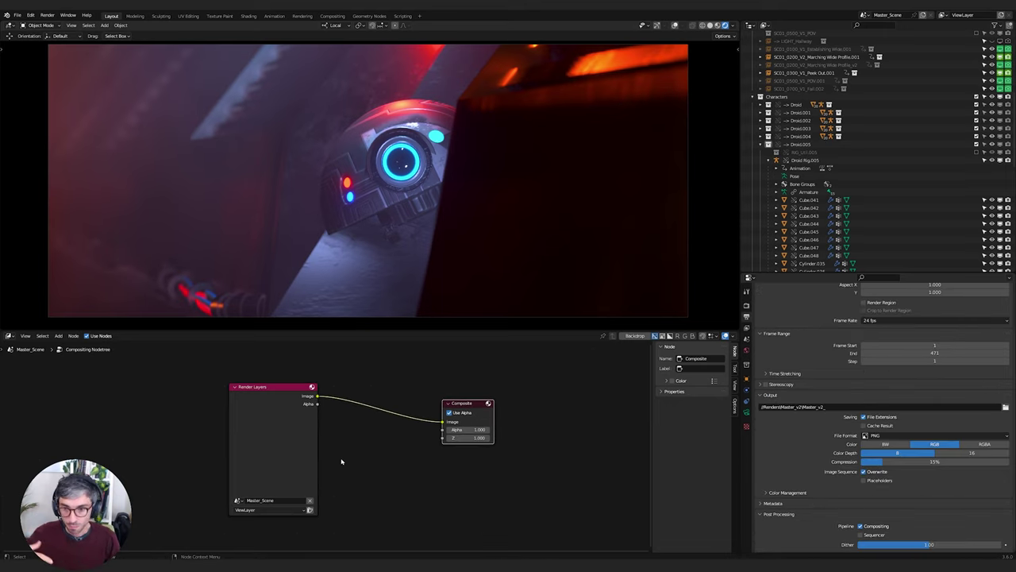
mouse_move(274, 387)
left_mouse_down()
mouse_move(256, 373)
mouse_move(272, 385)
left_mouse_up()
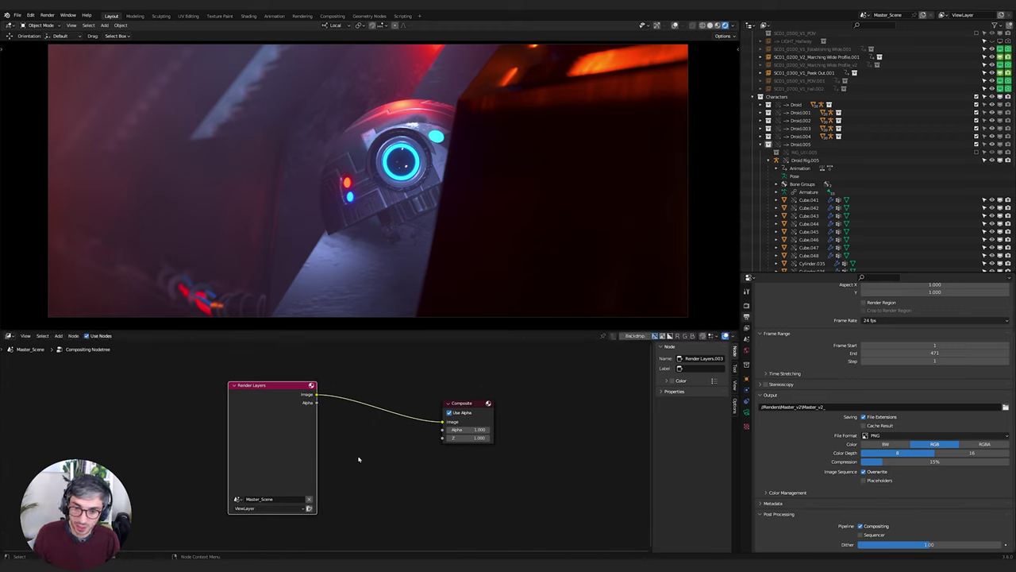
left_click(479, 420)
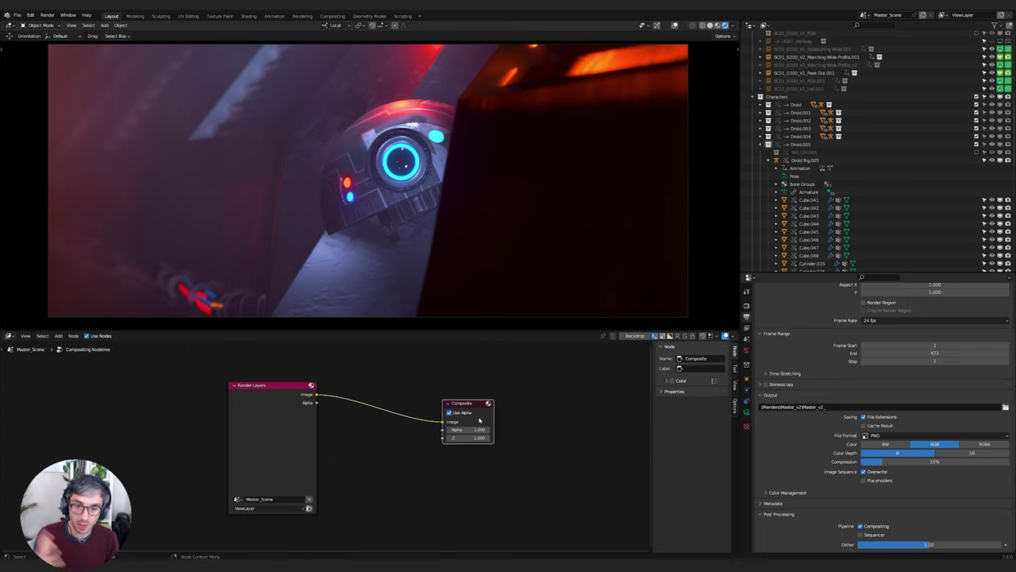
left_click_drag(479, 420, 487, 419)
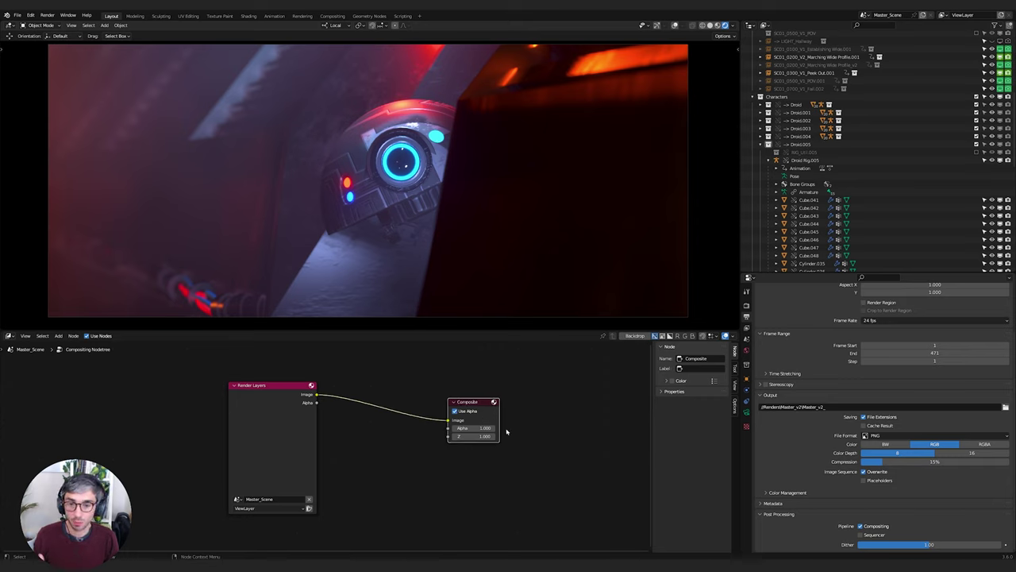
left_click_drag(277, 435, 214, 426)
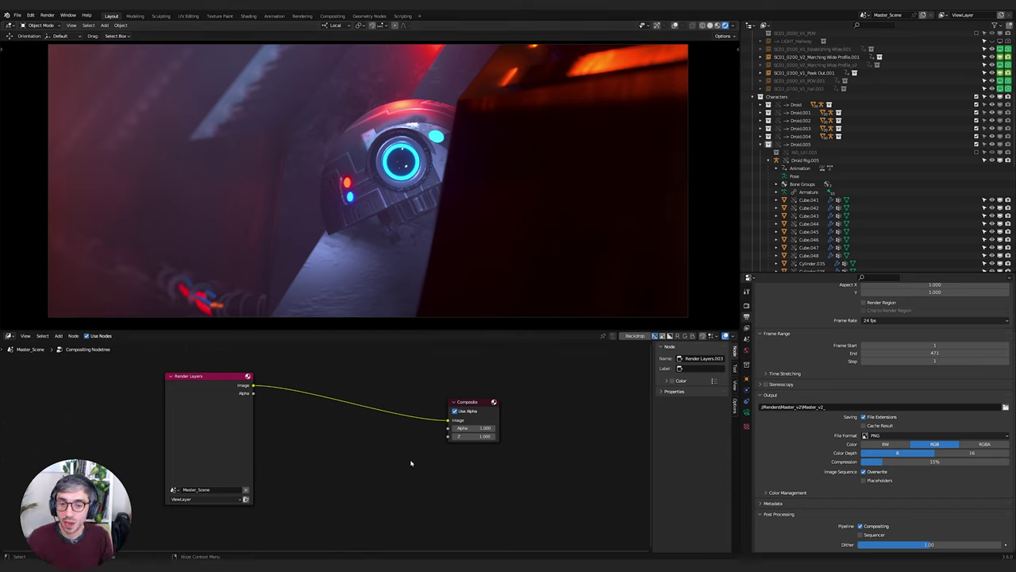
- Enable the Compositor in viewport shading and add an RGB Curves node via search
left_click(733, 26)
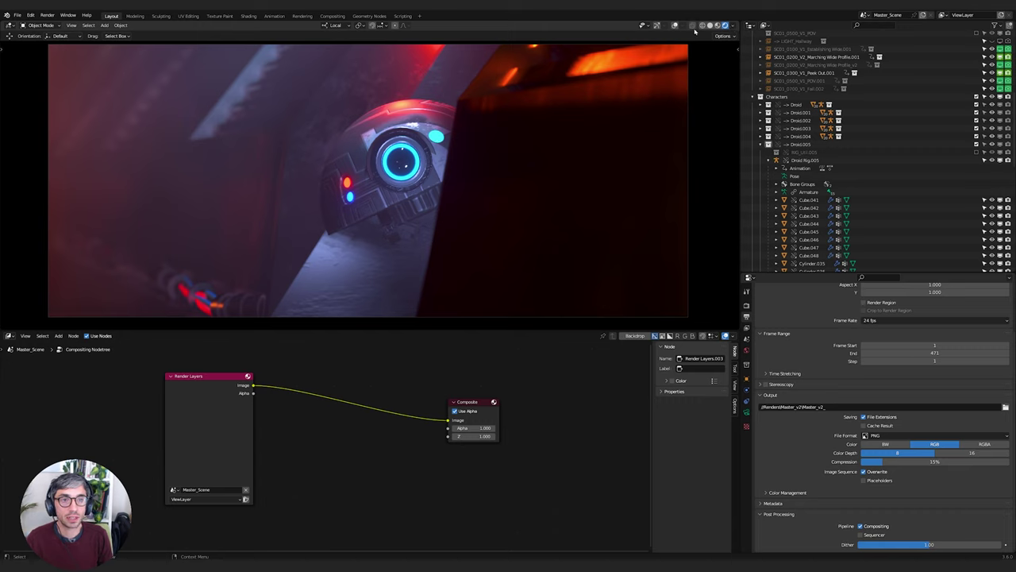
left_click(733, 26)
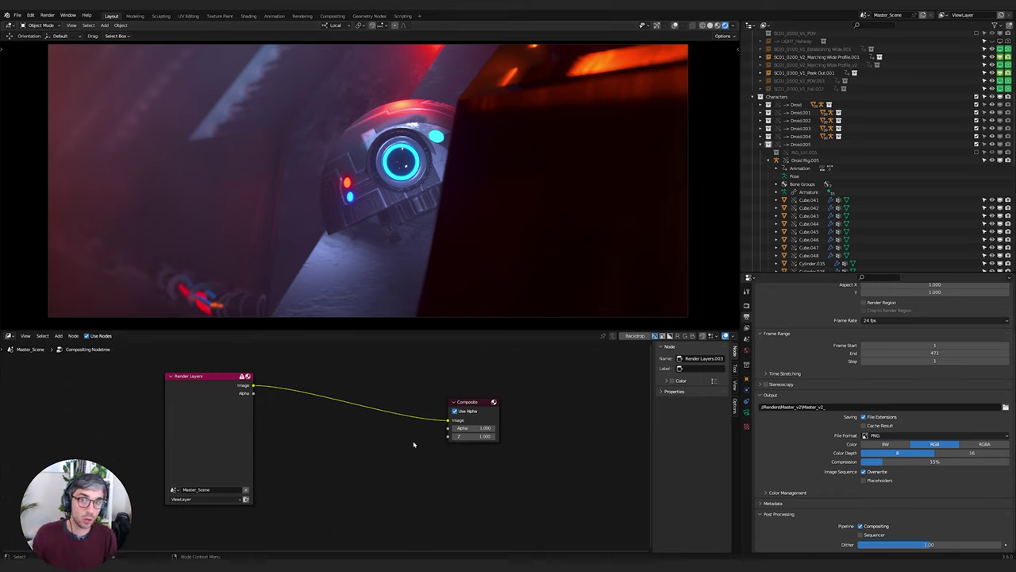
key("shift+a")
left_click(364, 433)
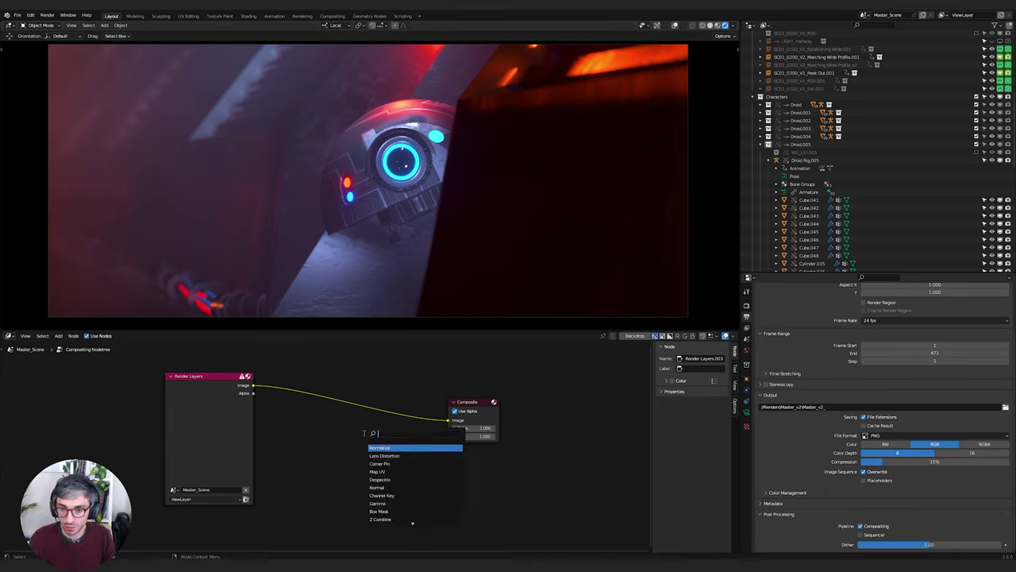
type("rg")
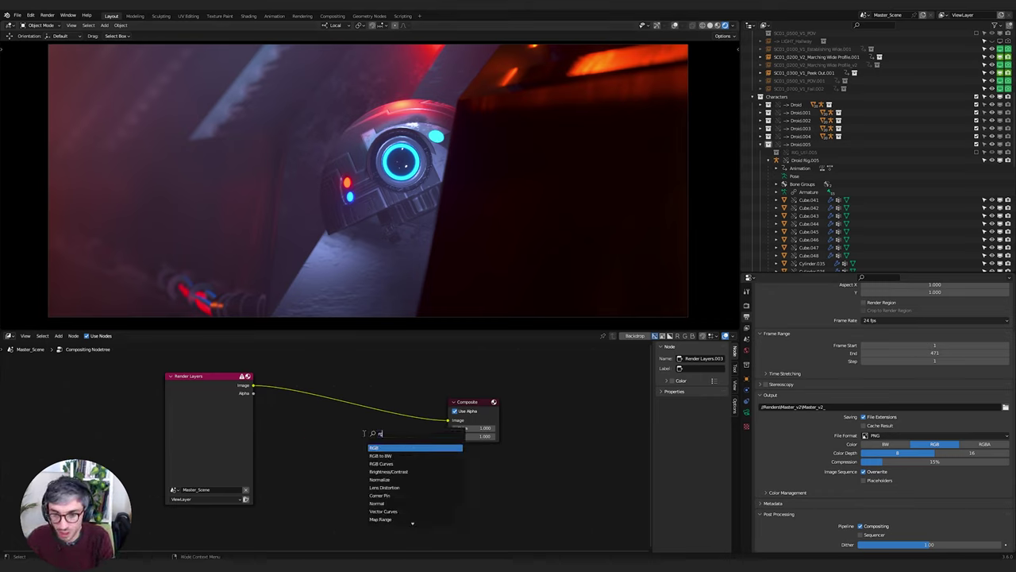
key("Down")
key("Down")
key("Return")
- Insert RGB Curves on the node link and raise its curve to brighten the image
left_click(347, 365)
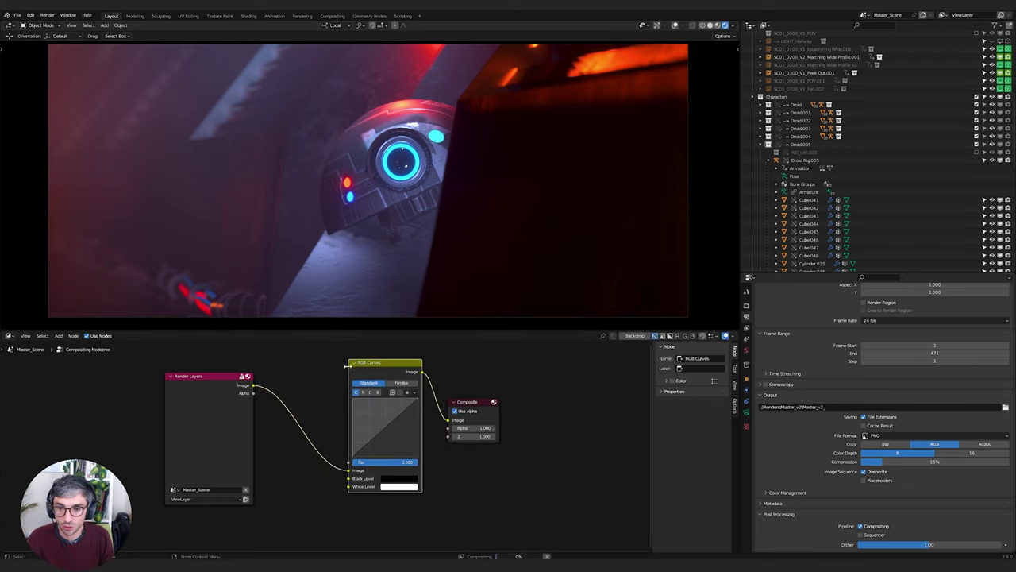
left_click_drag(364, 442, 362, 421)
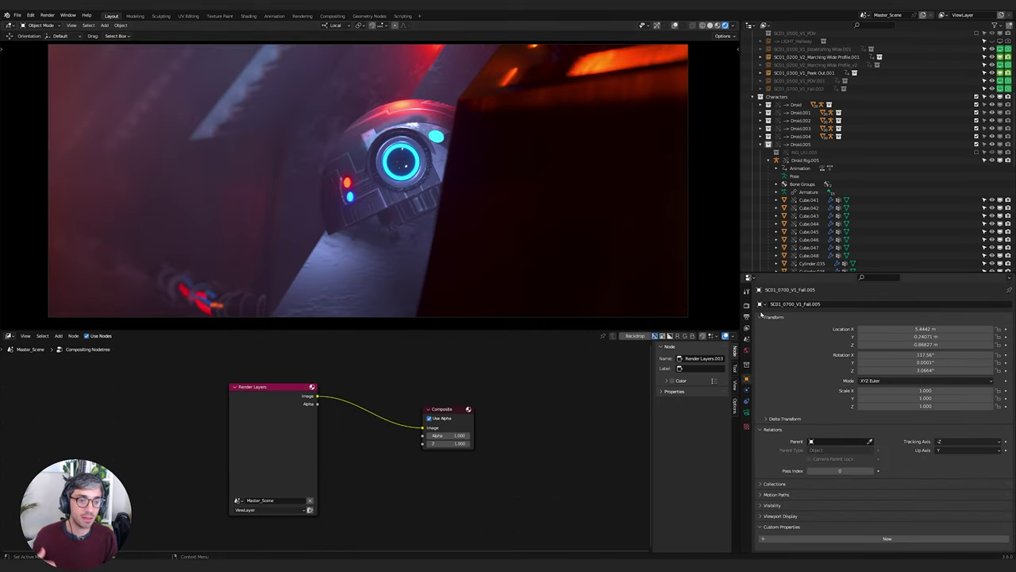
left_click(747, 305)
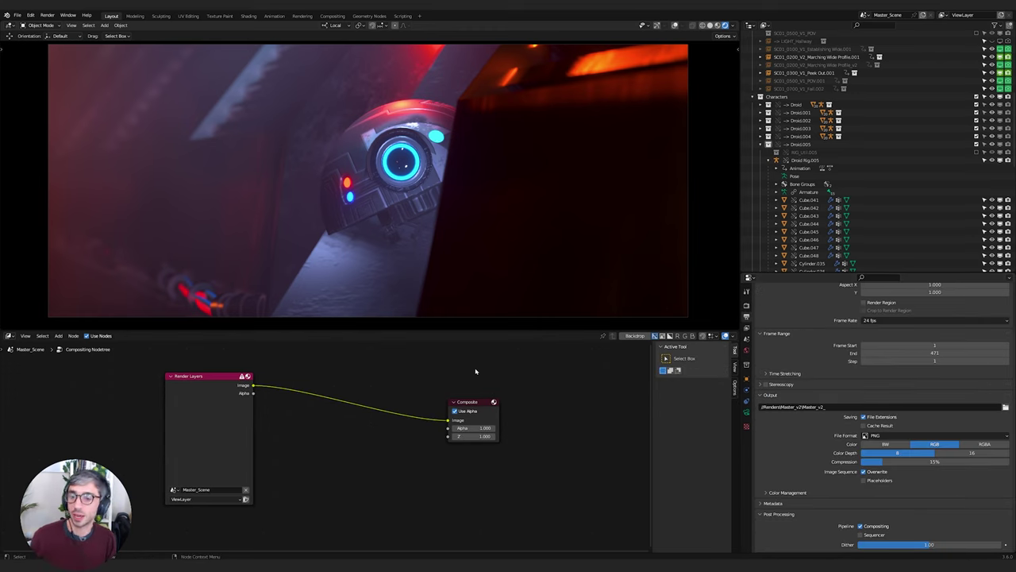
- Search 'lens' and insert Lens Distortion on the Render Layers–Composite link
key("shift+a")
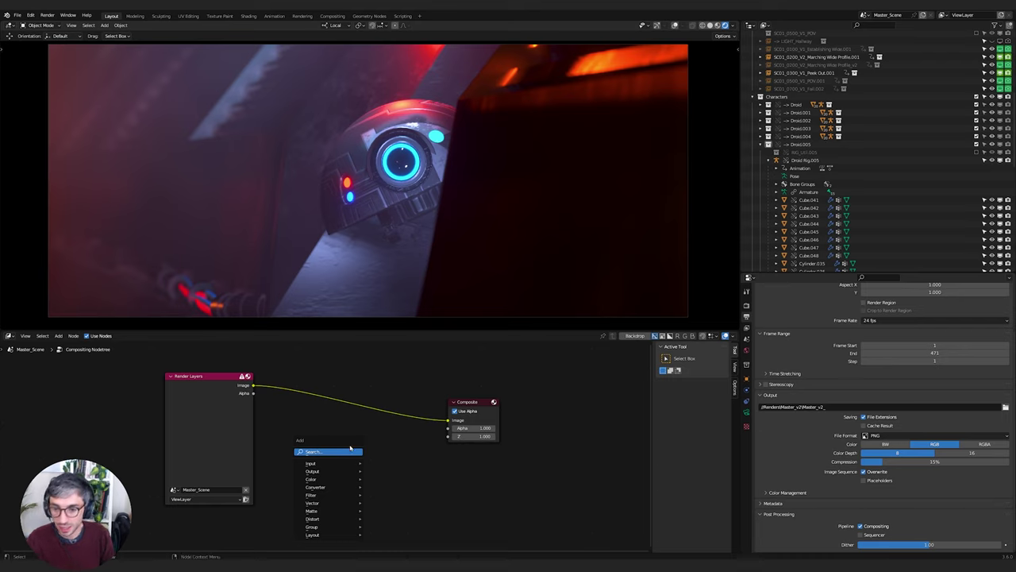
left_click(347, 450)
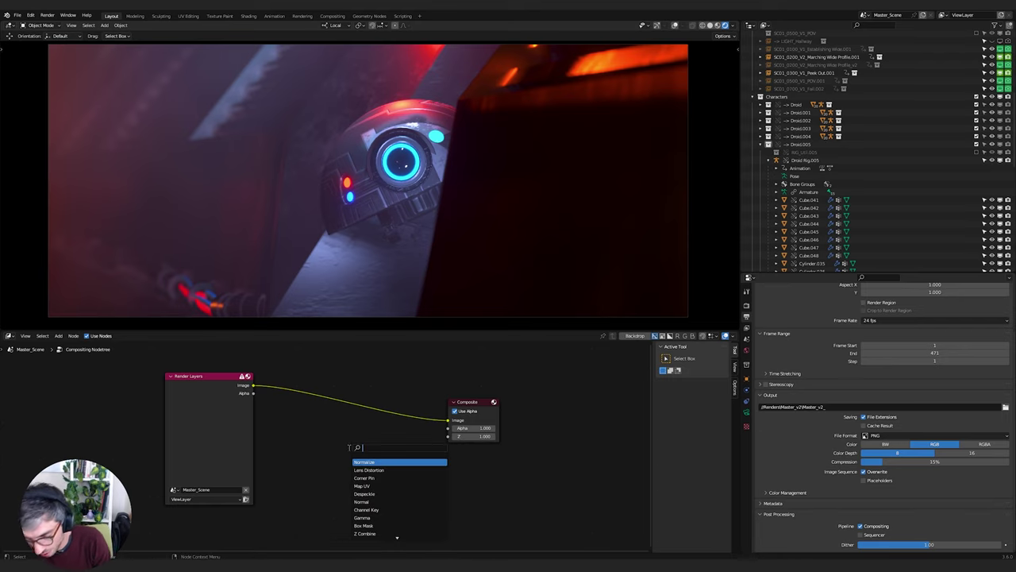
type("lens")
key("Return")
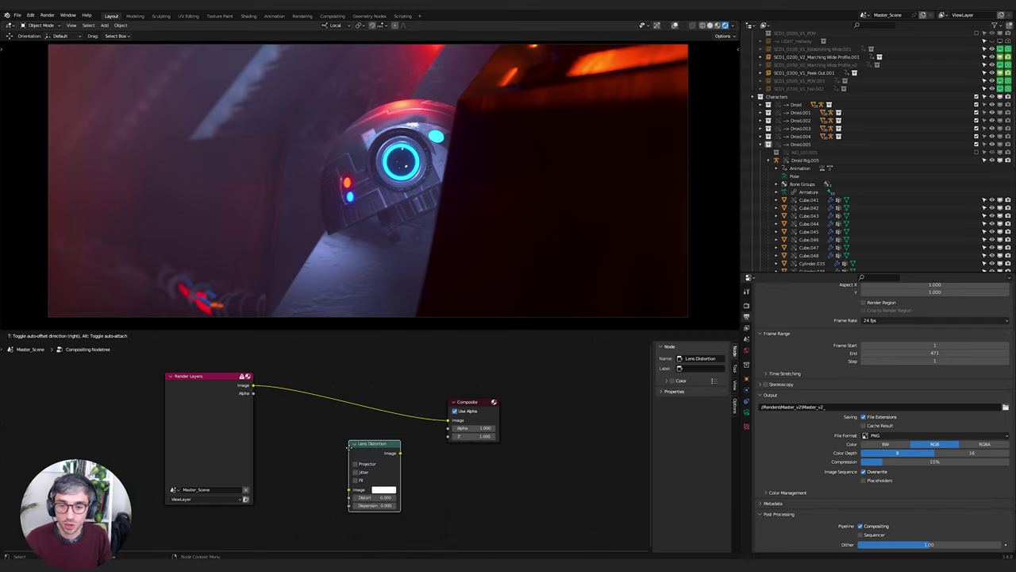
left_click(336, 378)
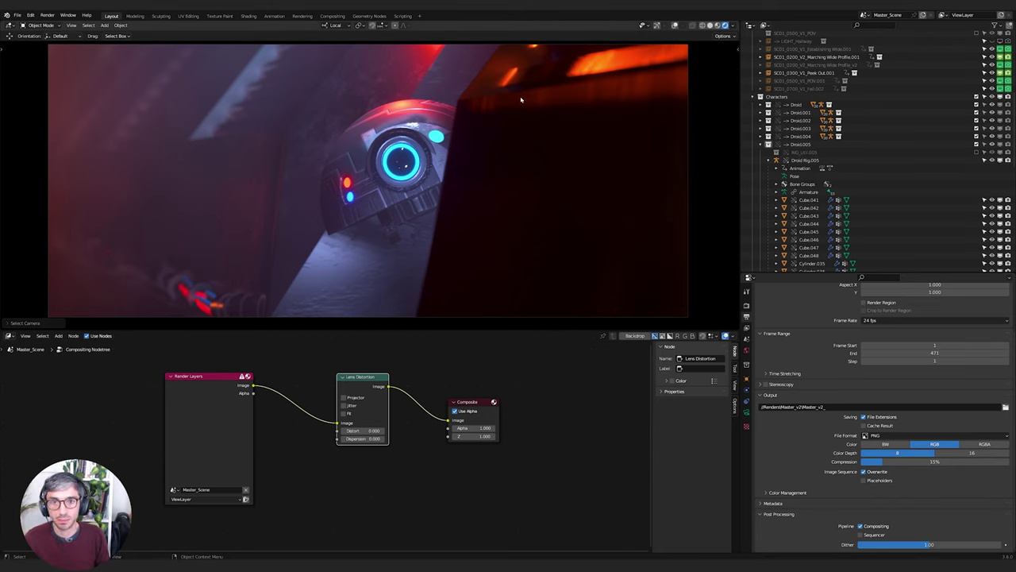
- Set the Peek Out camera's focal length to 14 mm, then play and stop the animation
scroll(874, 92, "up", 4)
scroll(874, 92, "up", 5)
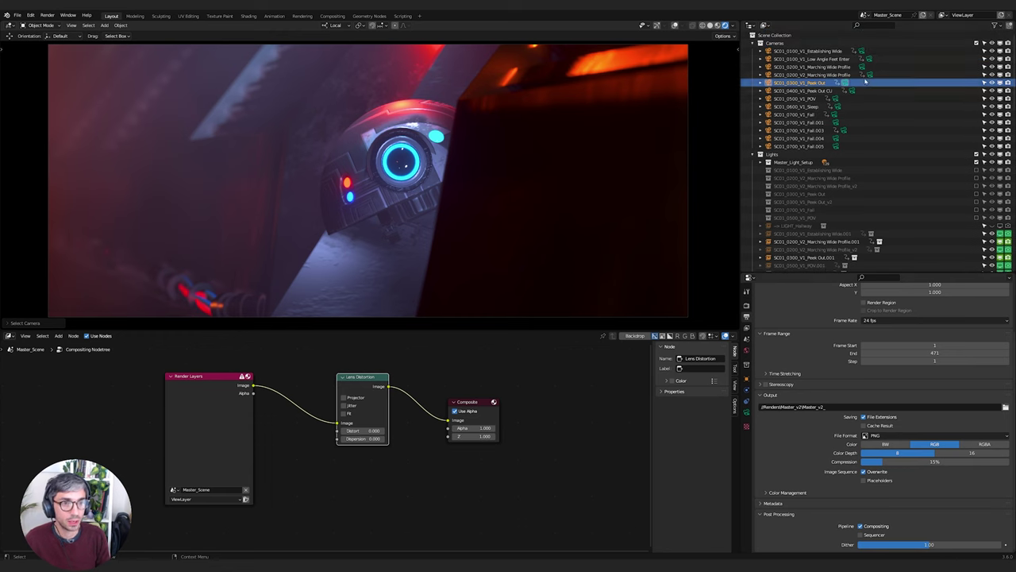
left_click(746, 412)
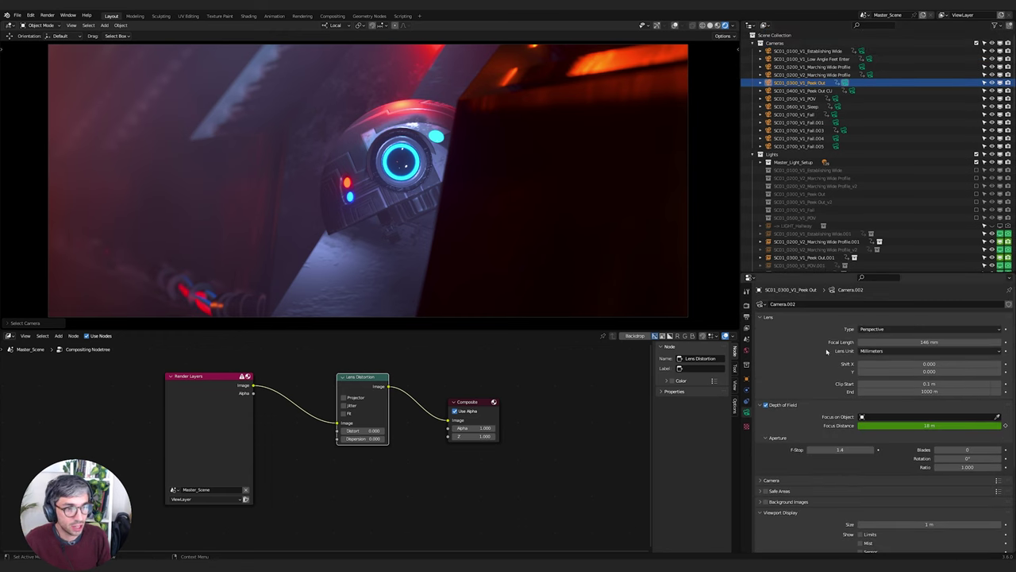
scroll(834, 342, "up", 3)
left_click(917, 342)
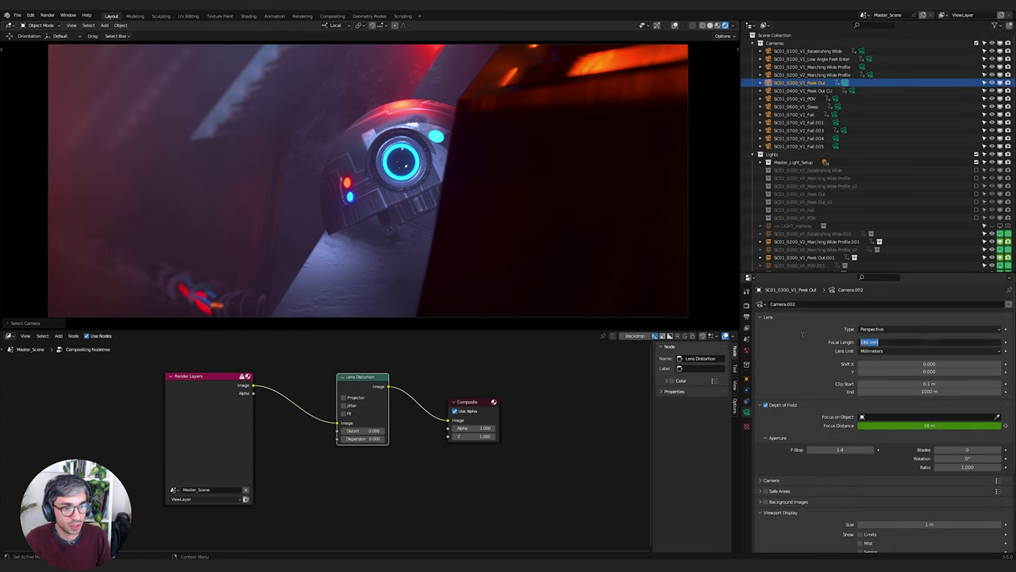
type("14")
key("Return")
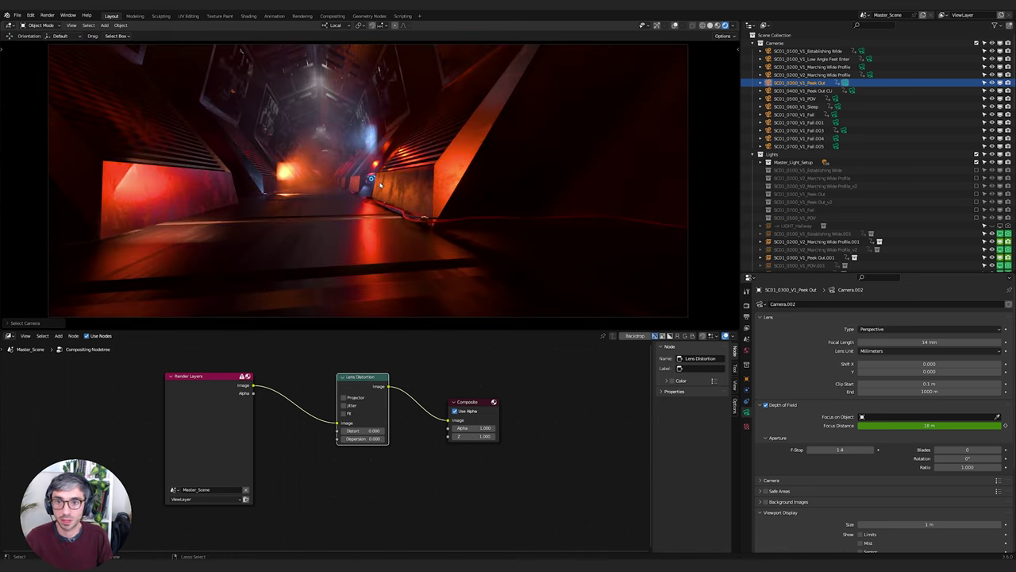
key("space")
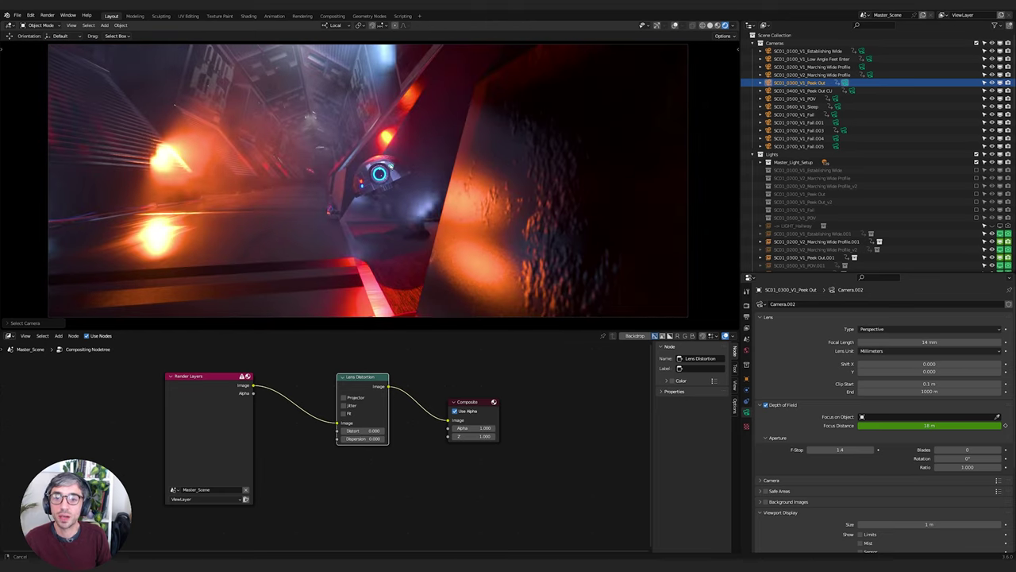
key("Escape")
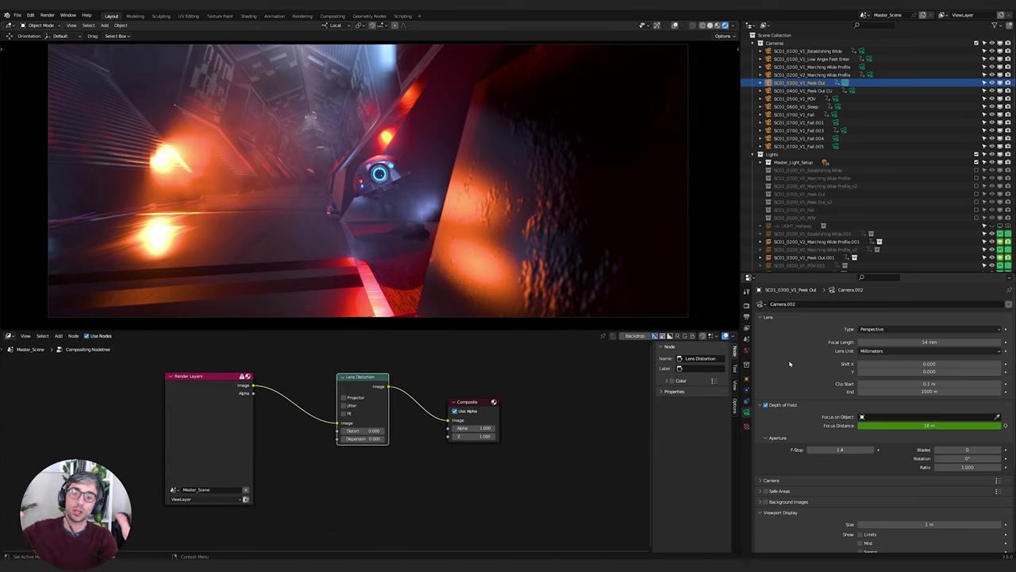
- Preview playback, then try a Distort of 0.1 and reset it to 0
key("space")
key("Escape")
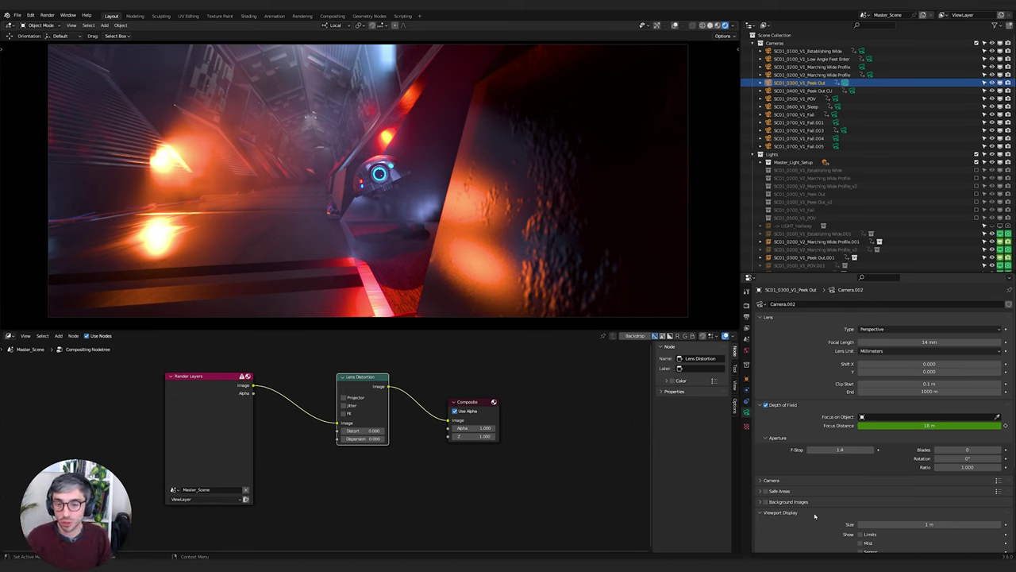
left_click(363, 430)
type("0.1")
key("Return")
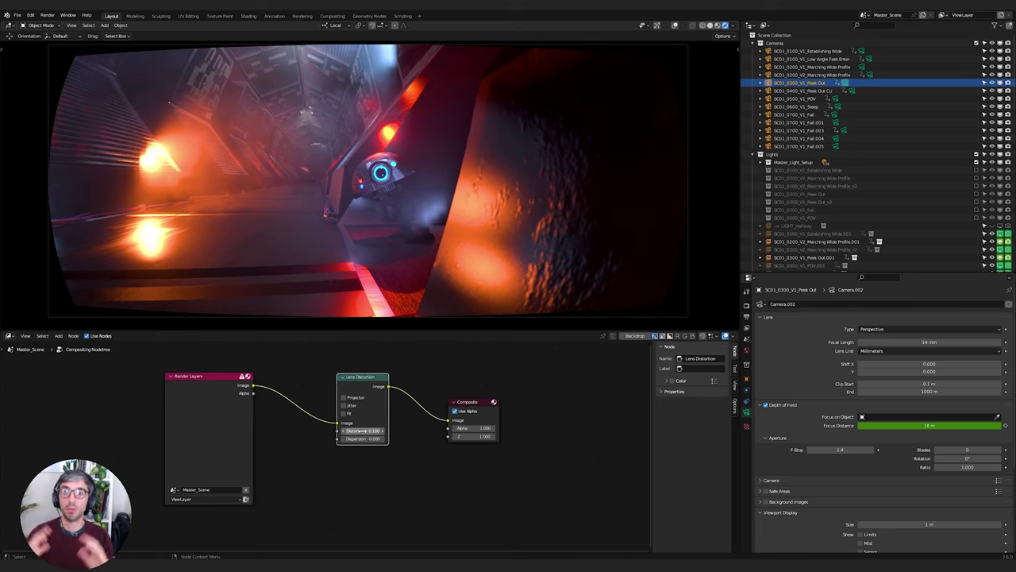
left_click(363, 430)
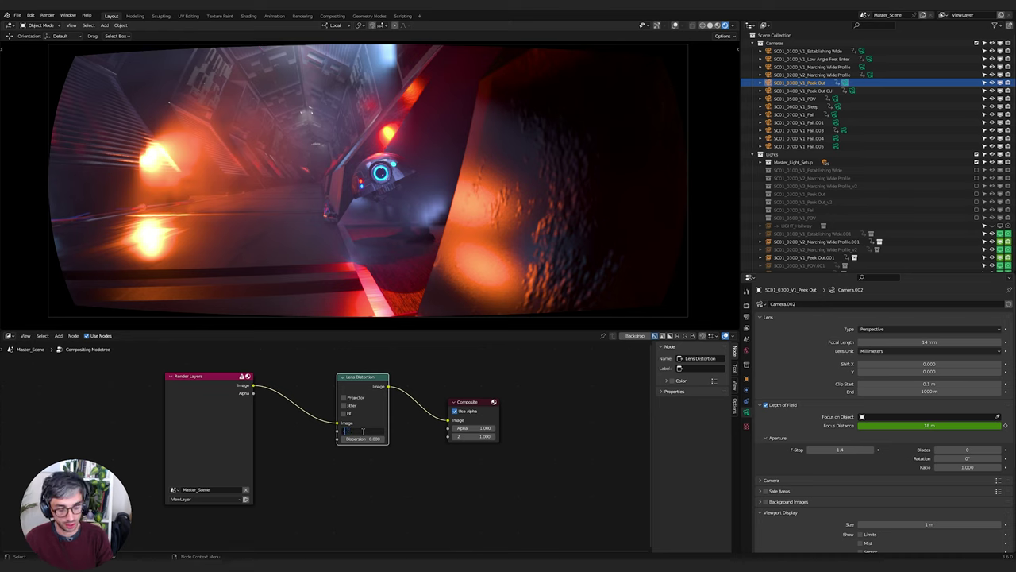
type("0")
key("Return")
- Set the Lens Distortion node's Distort to -0.3, then -0.2
left_click(362, 431)
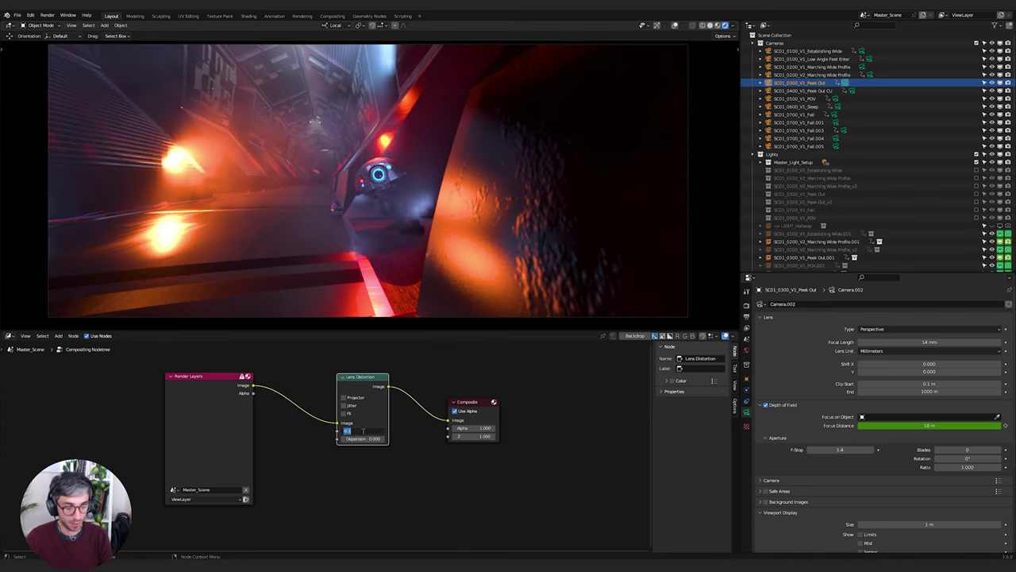
type("-0.3")
key("Return")
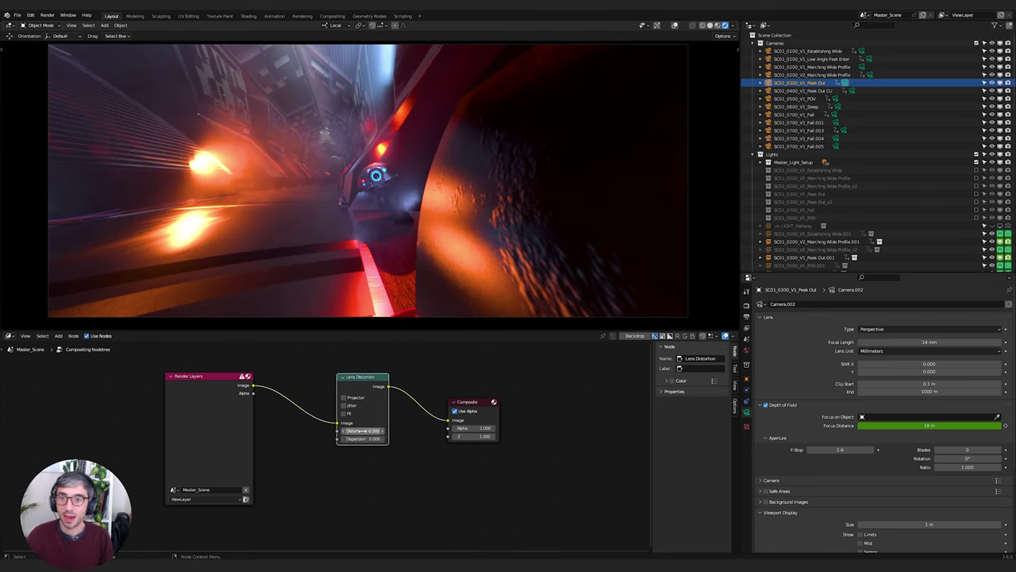
left_click(363, 431)
type("-0.2")
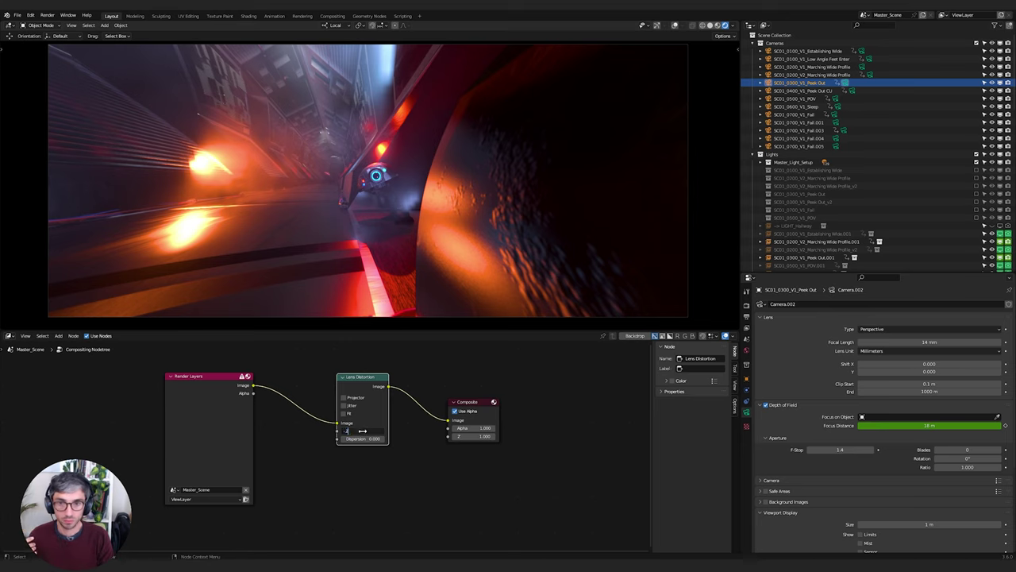
key("Return")
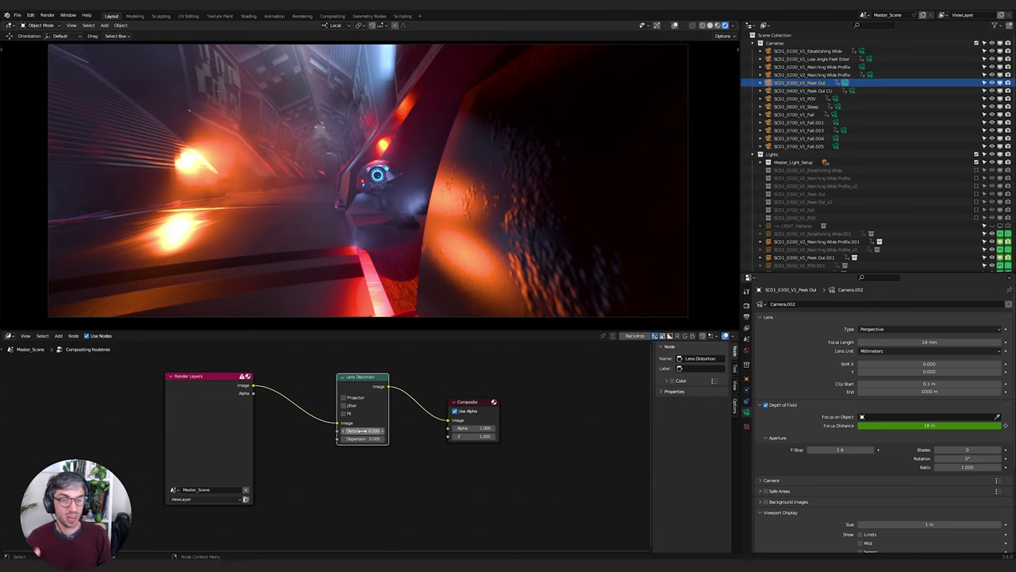
- Ease Distort to -0.150 and enable Jitter on the Lens Distortion node
left_click_drag(362, 430, 373, 430)
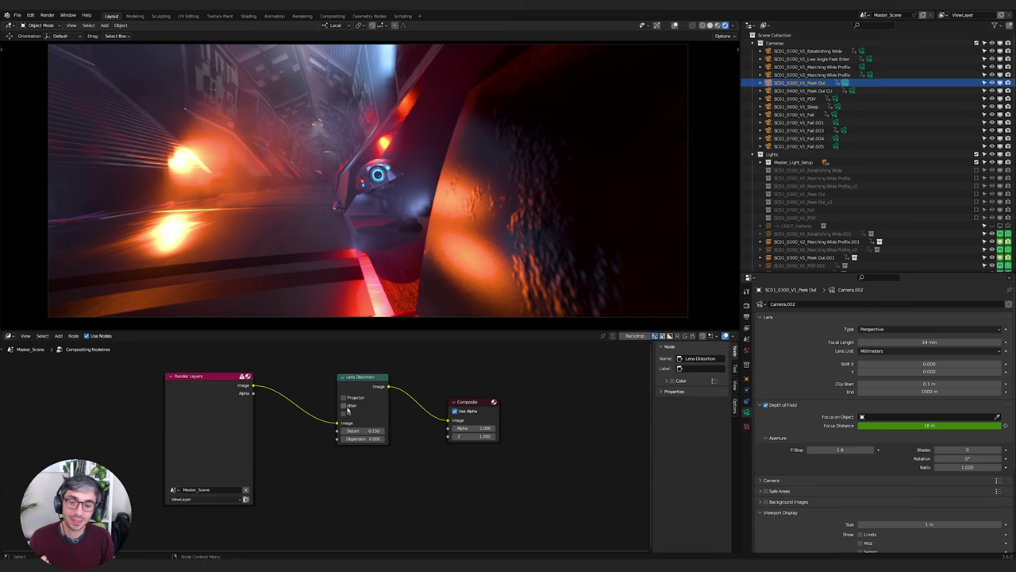
left_click(344, 405)
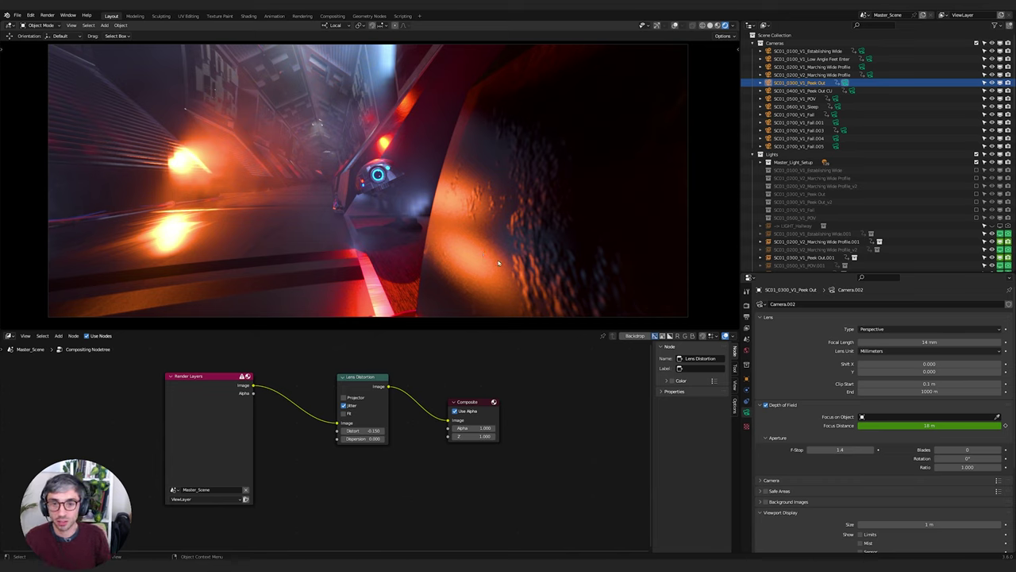
- Insert a Mix node on the link after the Lens Distortion node
left_click_drag(337, 388, 338, 438)
key("shift+a")
left_click(356, 385)
type("mix")
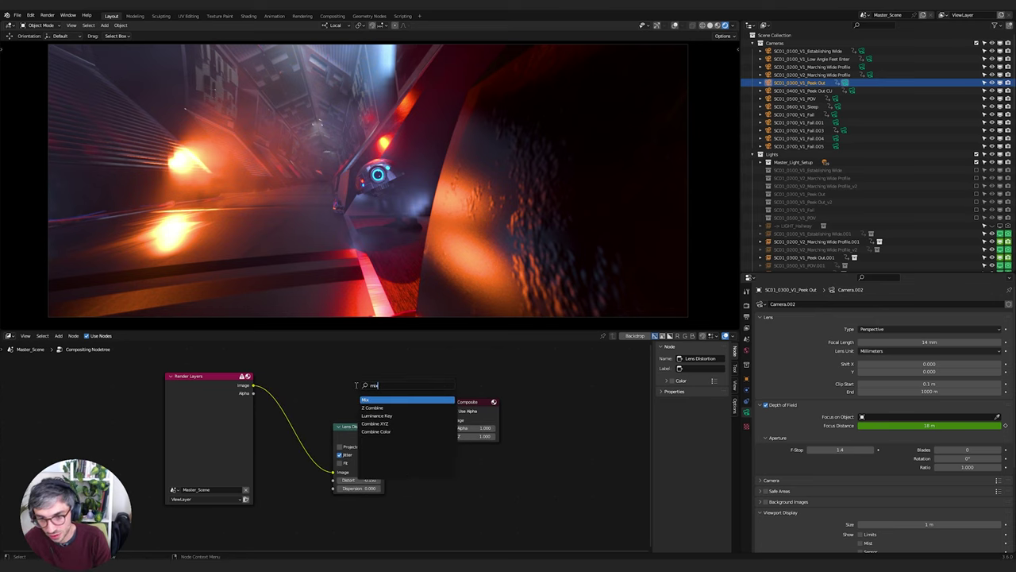
key("Return")
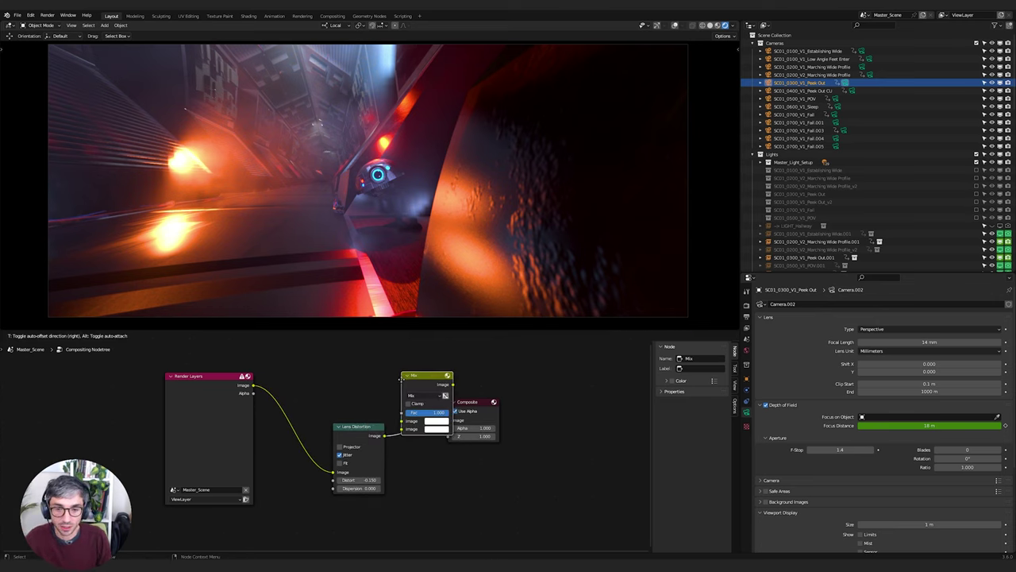
left_click(404, 379)
left_click_drag(365, 433, 342, 386)
- Duplicate Lens Distortion into Mix's second Image input, with jitter off and Distort zero
key("shift+d")
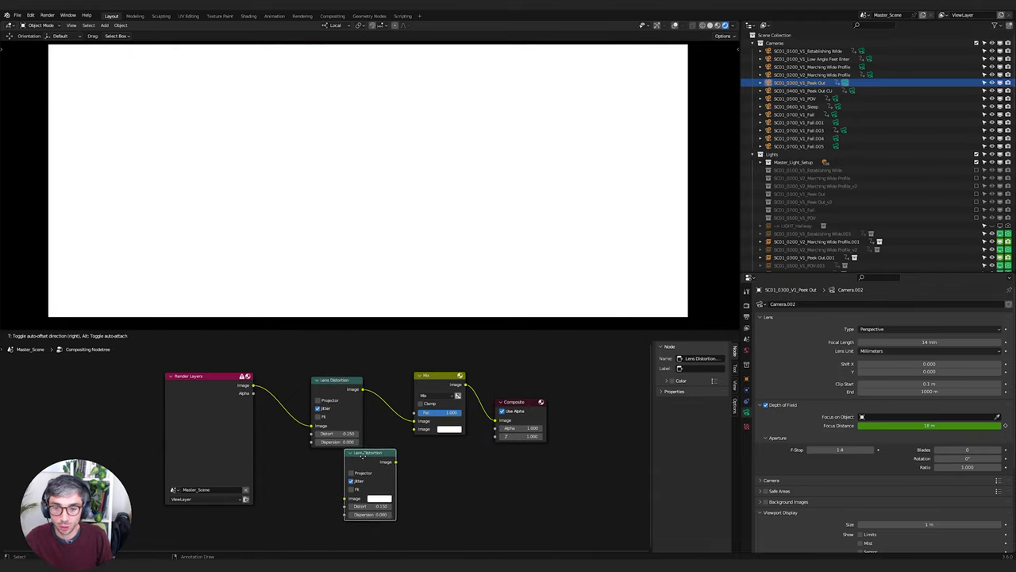
left_click(385, 454)
left_click_drag(413, 457, 416, 430)
middle_click_drag(467, 468, 461, 453)
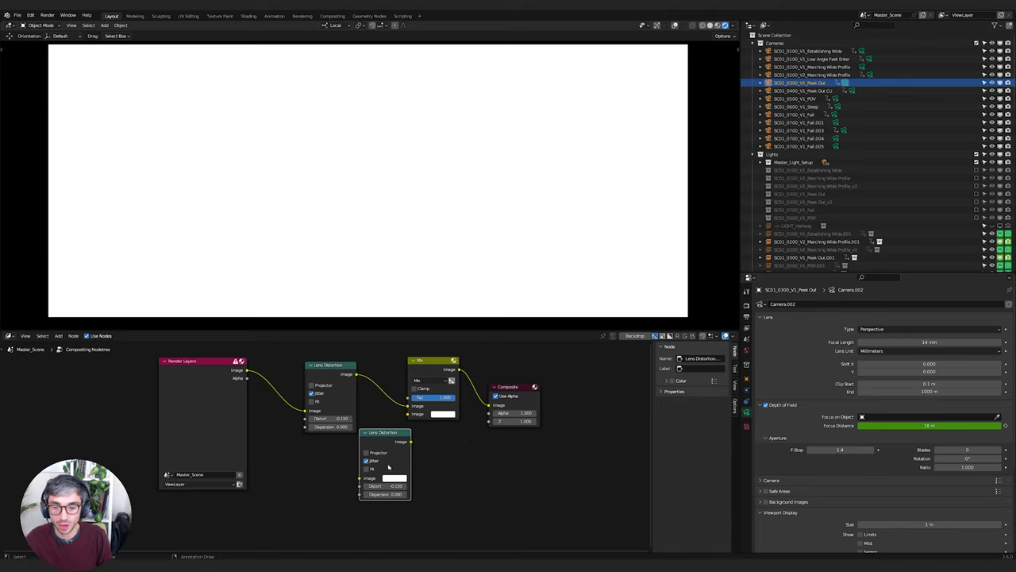
left_click(366, 462)
key("BackSpace")
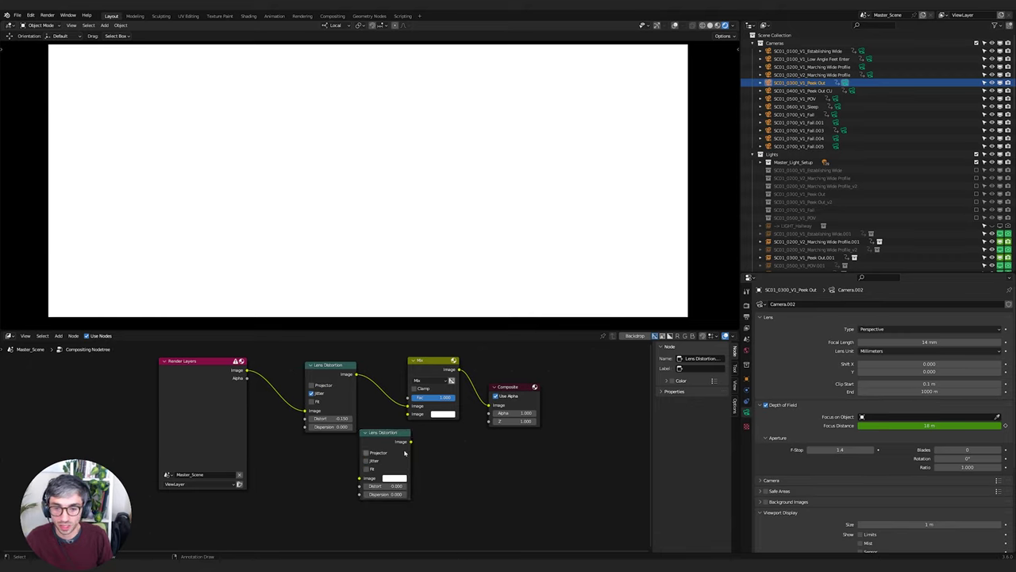
left_click_drag(387, 431, 334, 443)
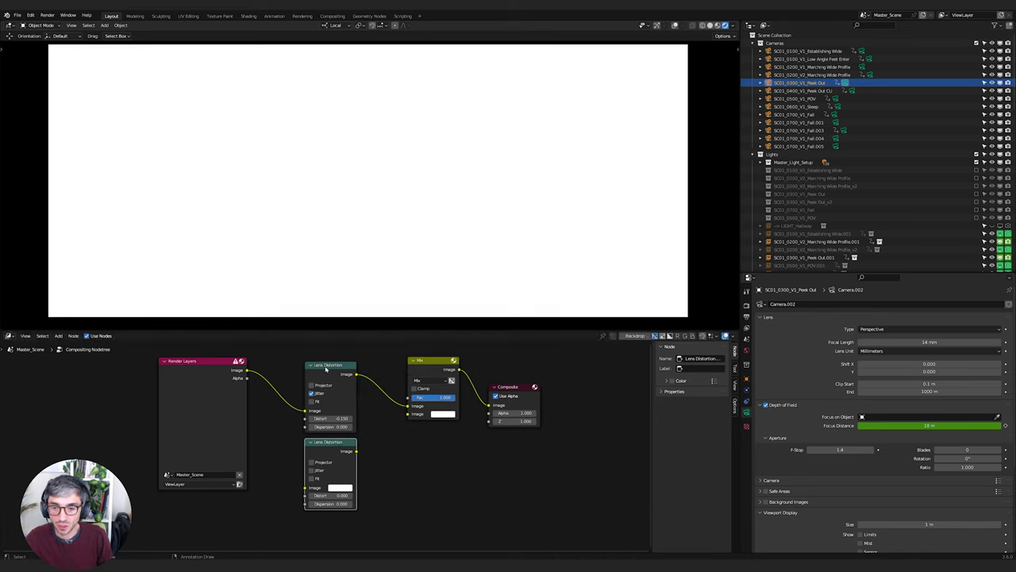
- Try Mix factors 0.333 and 0.000 and turn off the upper node's jitter
left_click(432, 397)
type("0.333")
key("Return")
left_click_drag(432, 397, 413, 397)
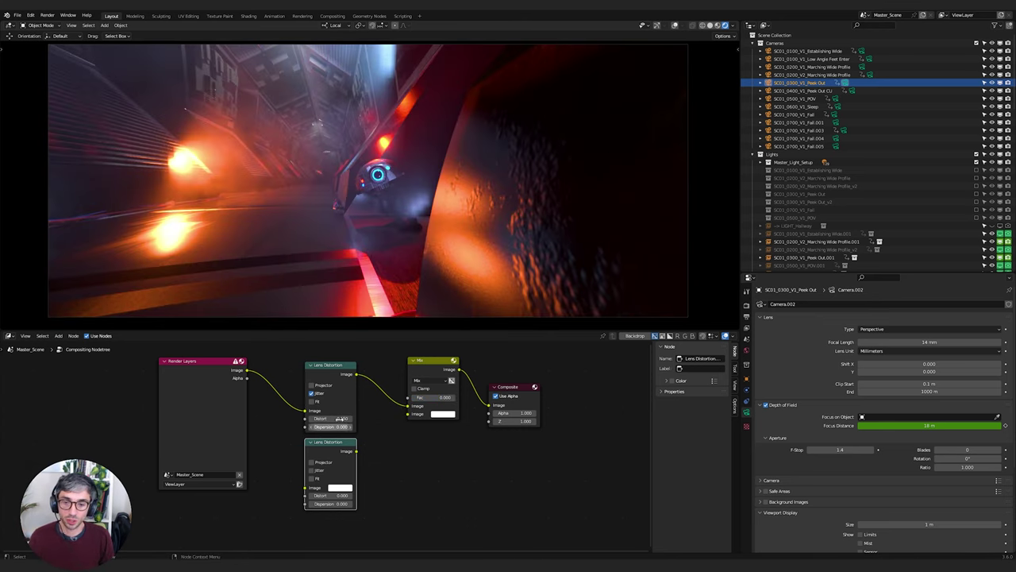
left_click(311, 393)
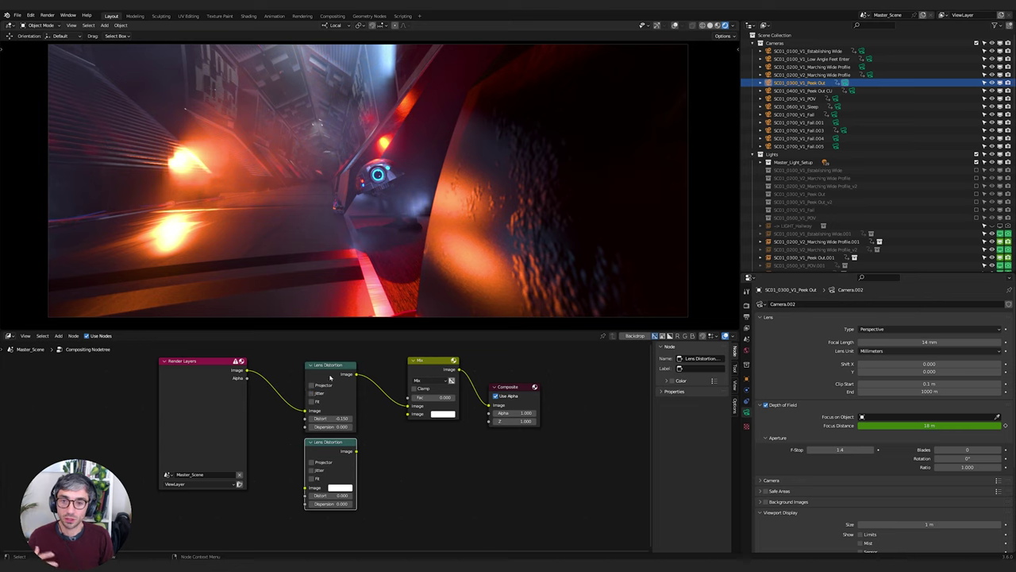
left_click_drag(430, 368, 424, 364)
left_click_drag(323, 456, 415, 442)
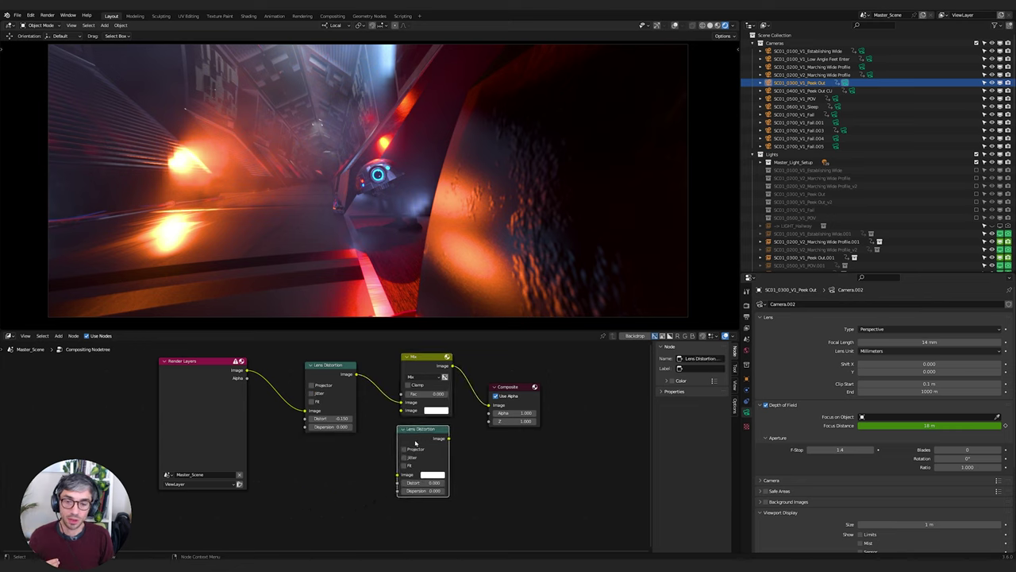
- Route the upper node through the copy into Mix, jitter the copy, set factor 0.950
left_click(351, 381)
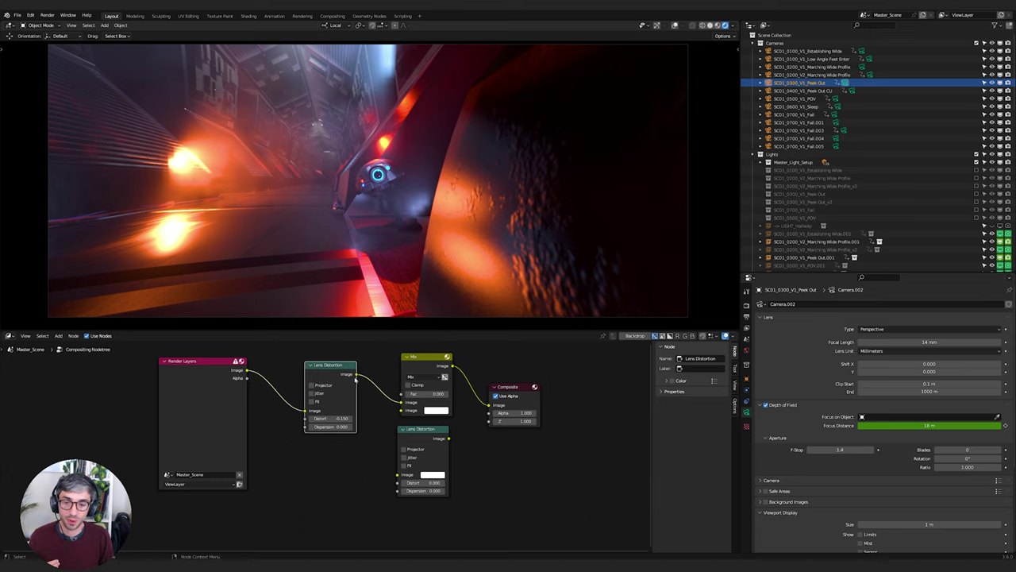
left_click_drag(357, 373, 400, 476)
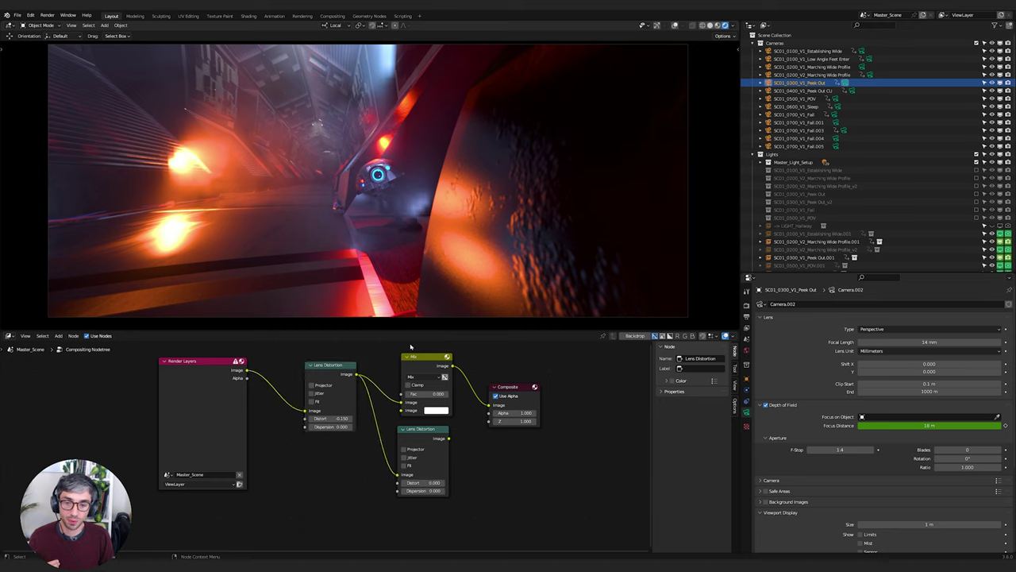
left_click_drag(413, 357, 421, 356)
left_click_drag(448, 438, 458, 394)
key("g")
left_click(416, 411)
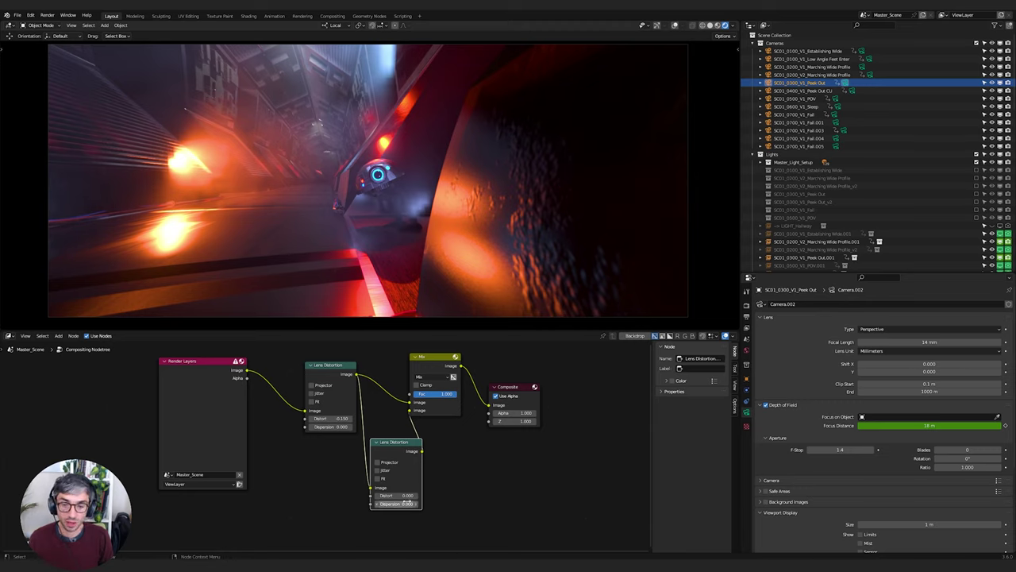
left_click(378, 470)
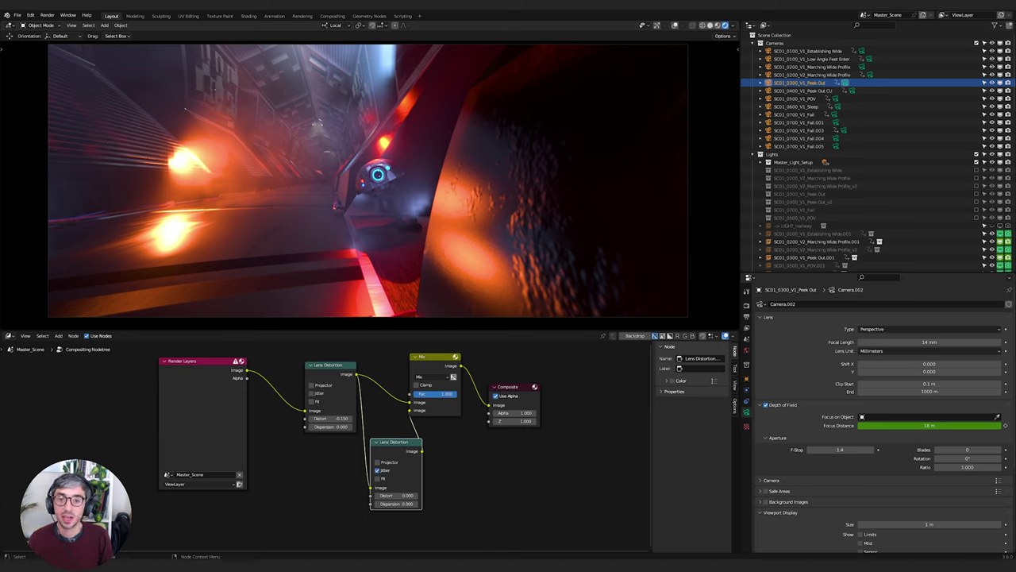
left_click_drag(435, 393, 421, 397)
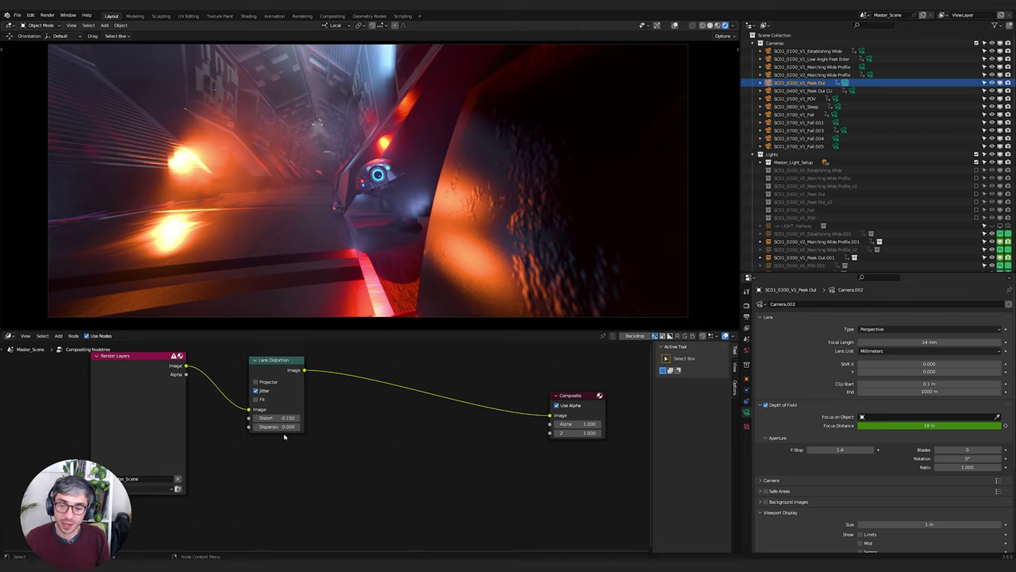
- Try Lens Distortion Dispersion values 0.12 then 1, and reframe the camera on the robot
left_click(276, 427)
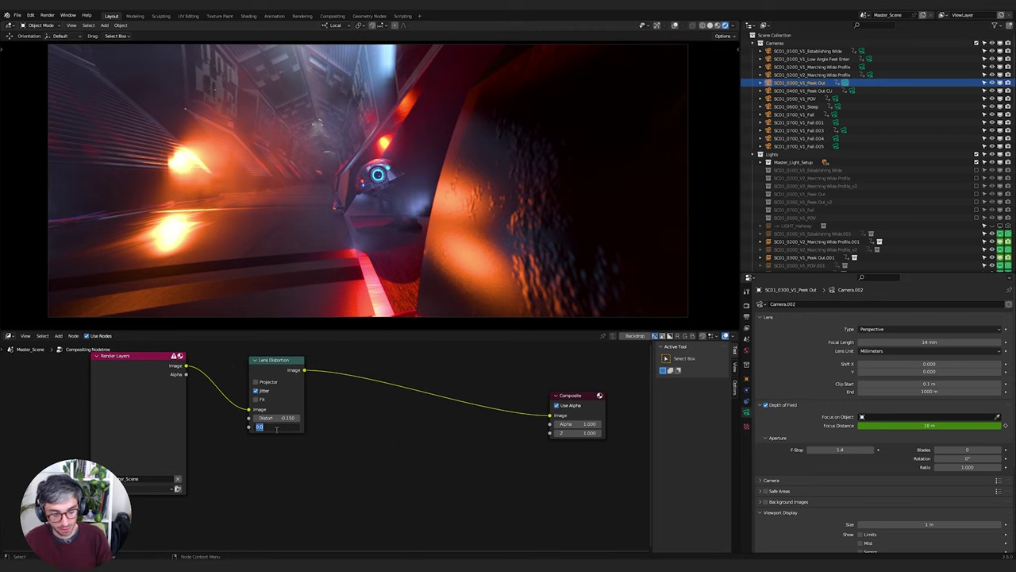
type("0.12")
key("Return")
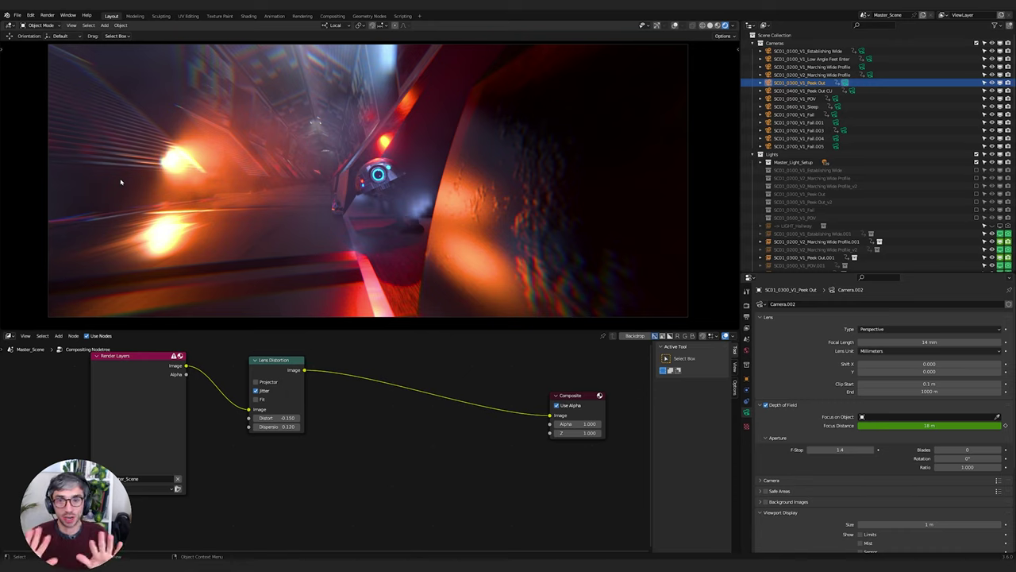
left_click(277, 426)
type("1")
key("Return")
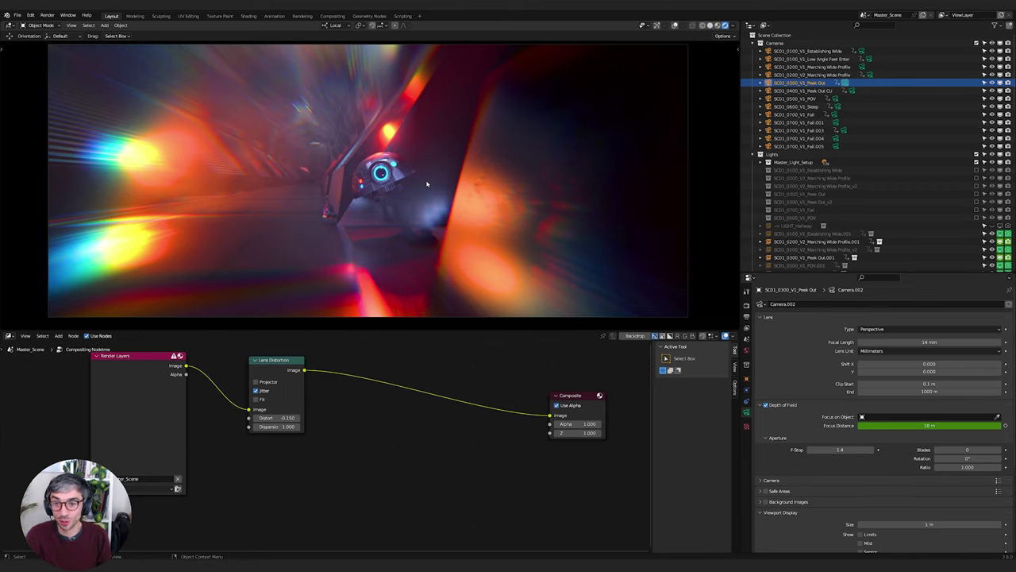
key("g")
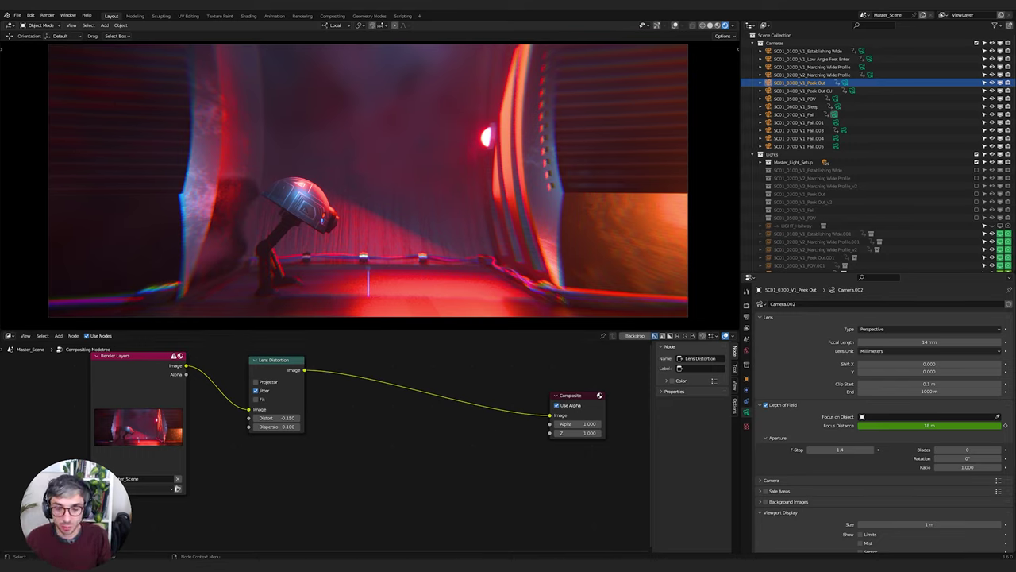
mouse_move(389, 565)
left_click(483, 535)
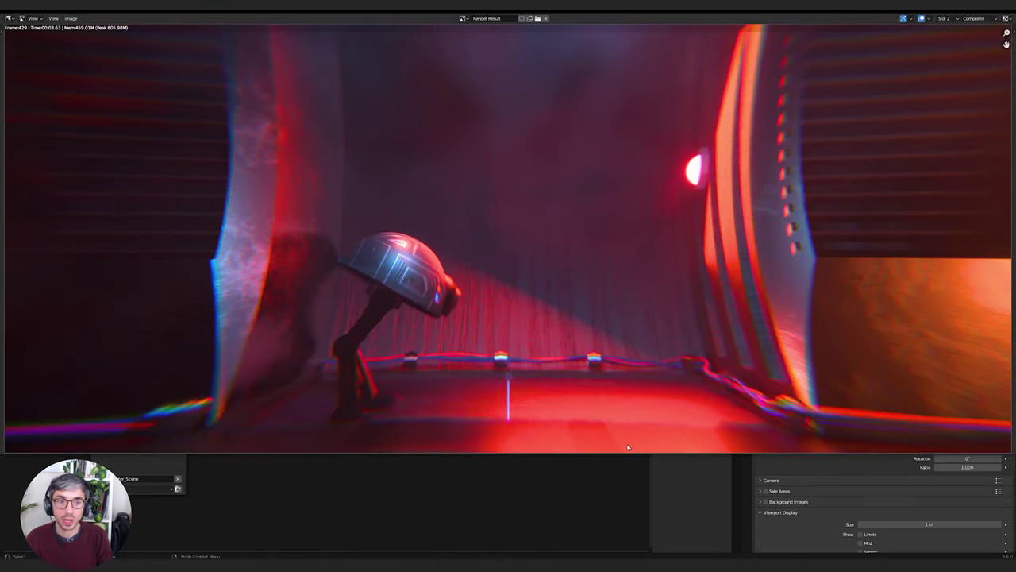
key("j")
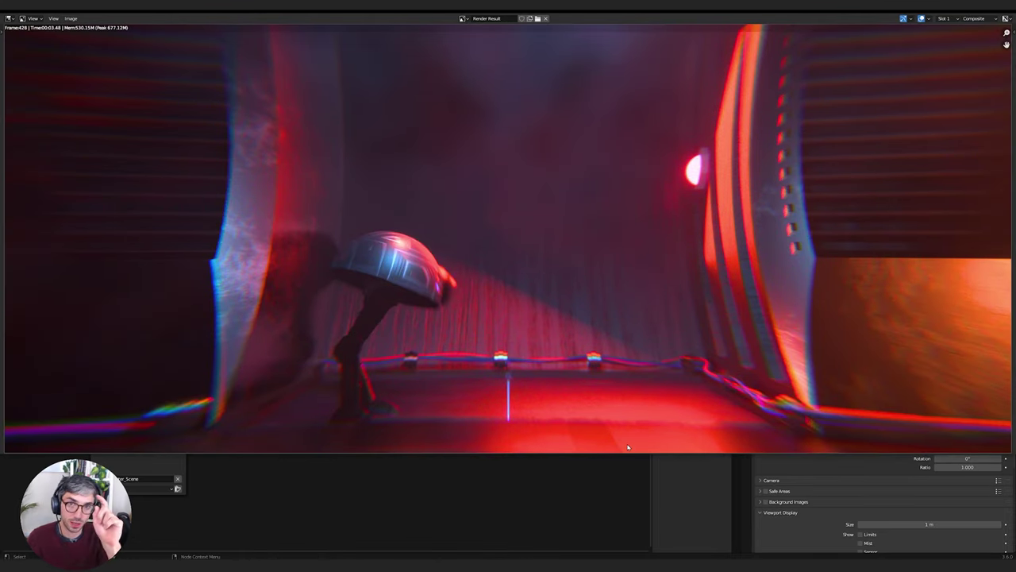
key("j")
key("j")
key("j")
key("j")
key("j")
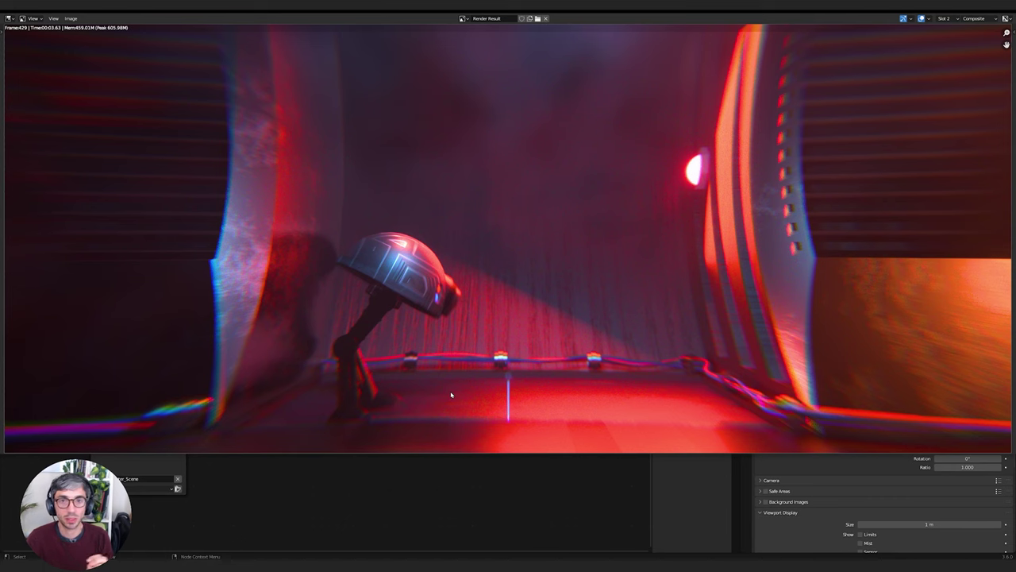
key("Escape")
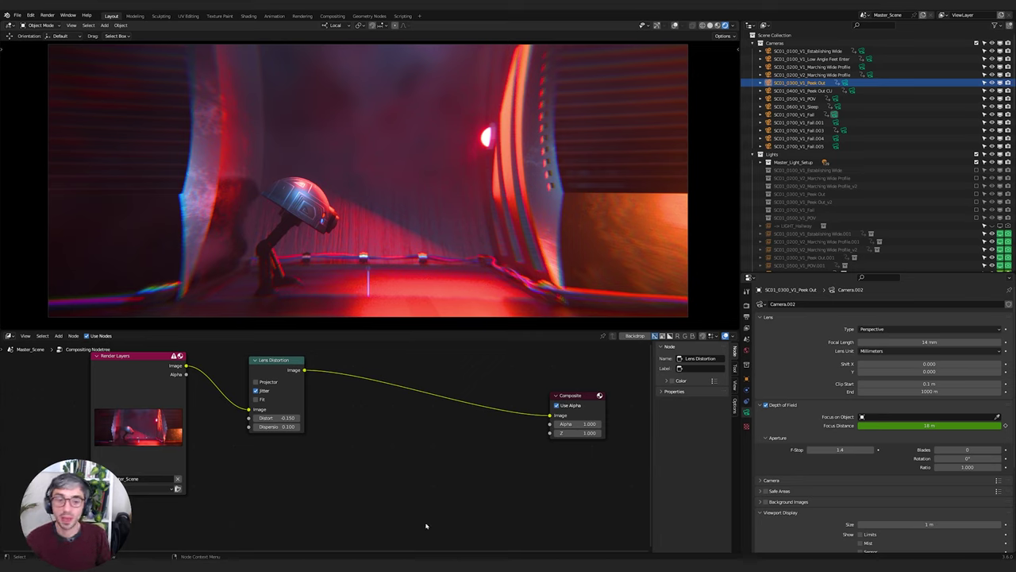
- Add an Ellipse Mask node via the add-node search and place it in the graph
scroll(362, 412, "left", 5)
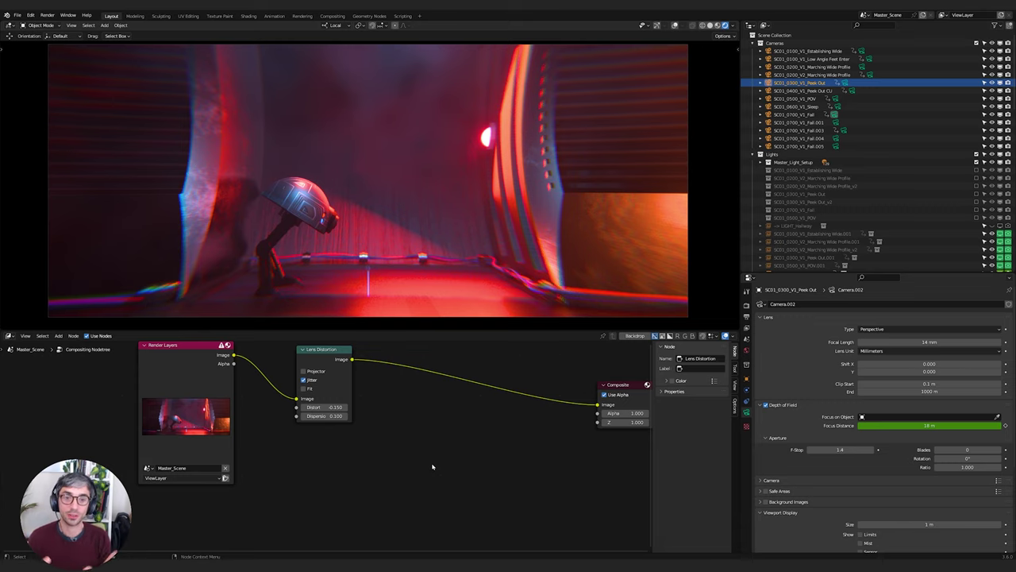
scroll(437, 453, "down", 1)
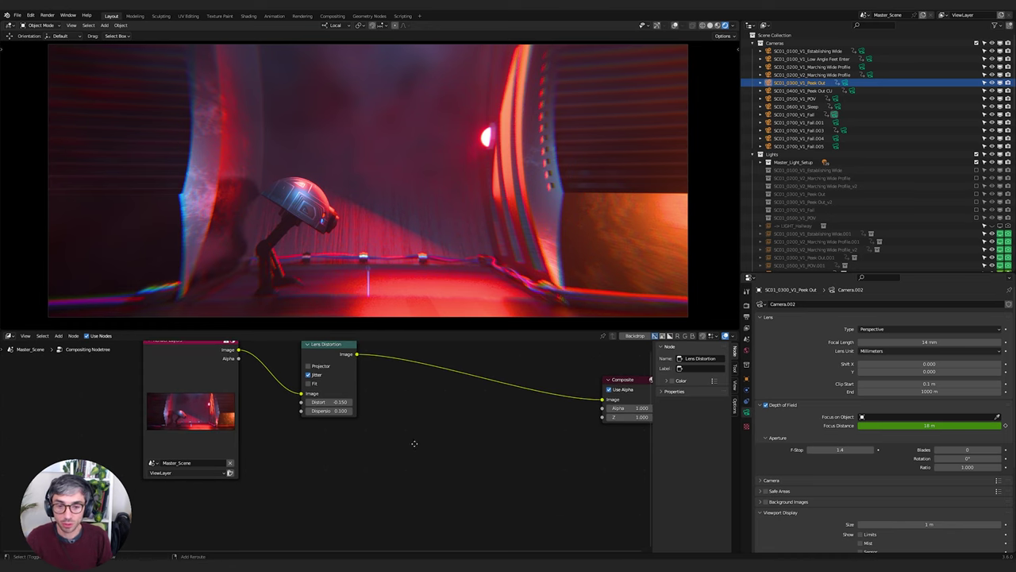
key("shift+a")
left_click(277, 456)
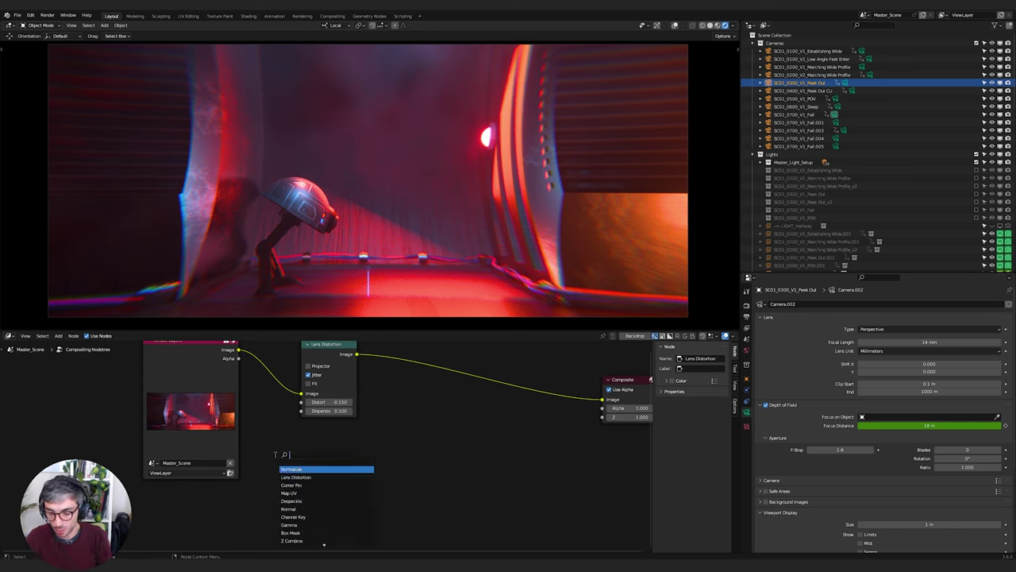
type("e")
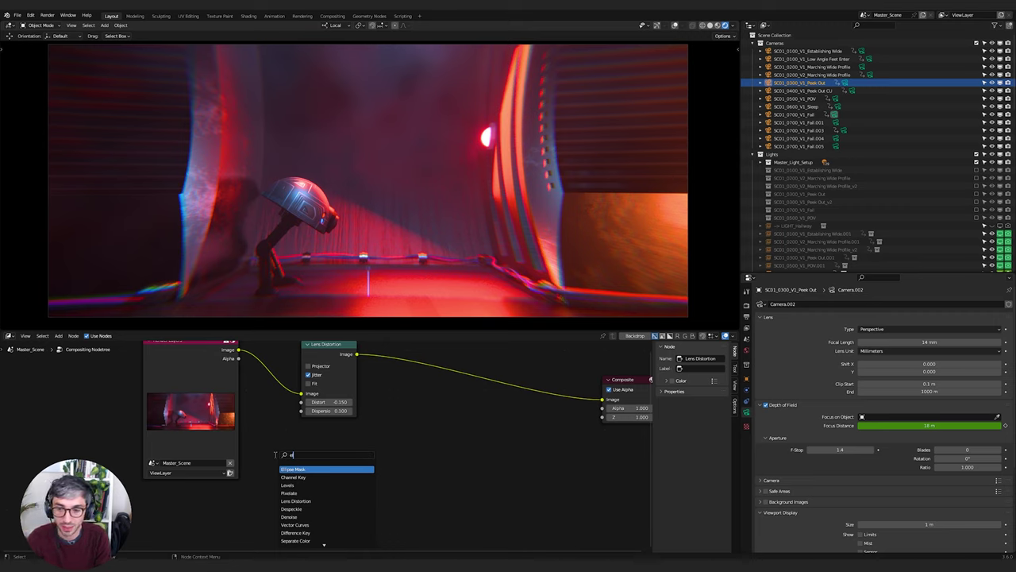
key("Return")
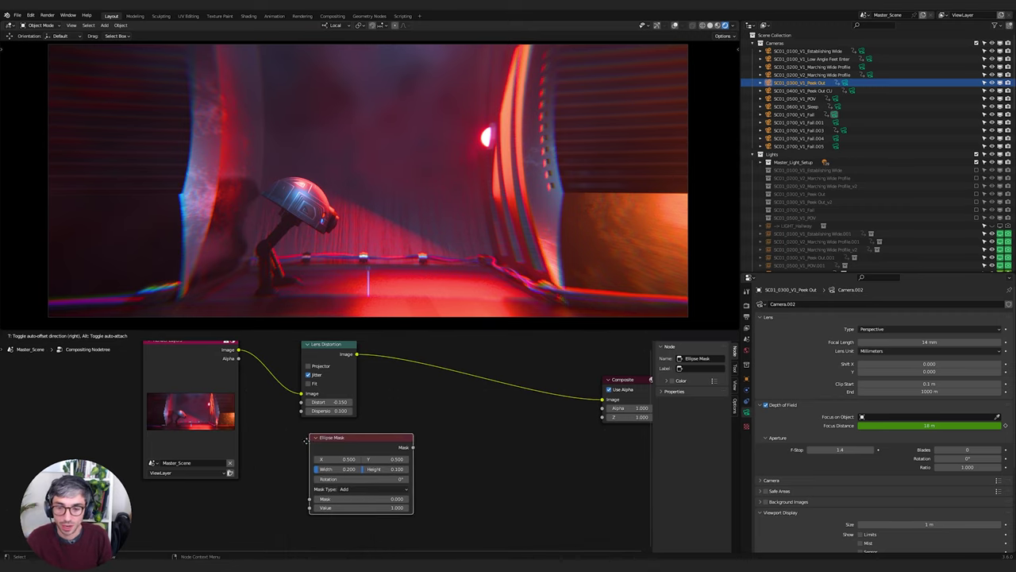
left_click(286, 446)
- Link the mask to Composite and stretch the ellipse to width ~0.92, height 0.400
middle_click_drag(475, 449, 425, 458)
left_click_drag(339, 458, 551, 408)
middle_click_drag(485, 482, 517, 481)
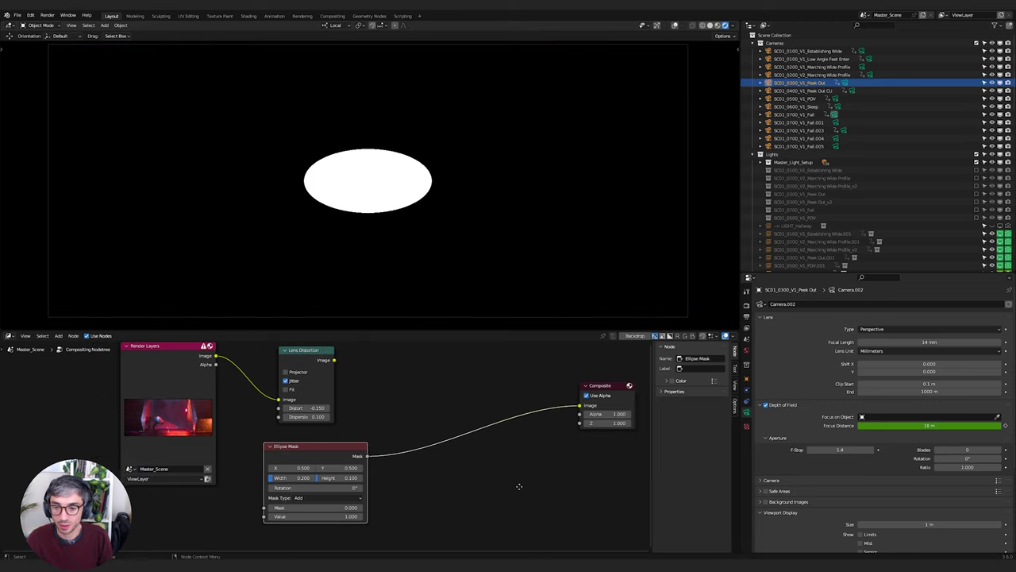
left_click_drag(323, 464, 288, 482)
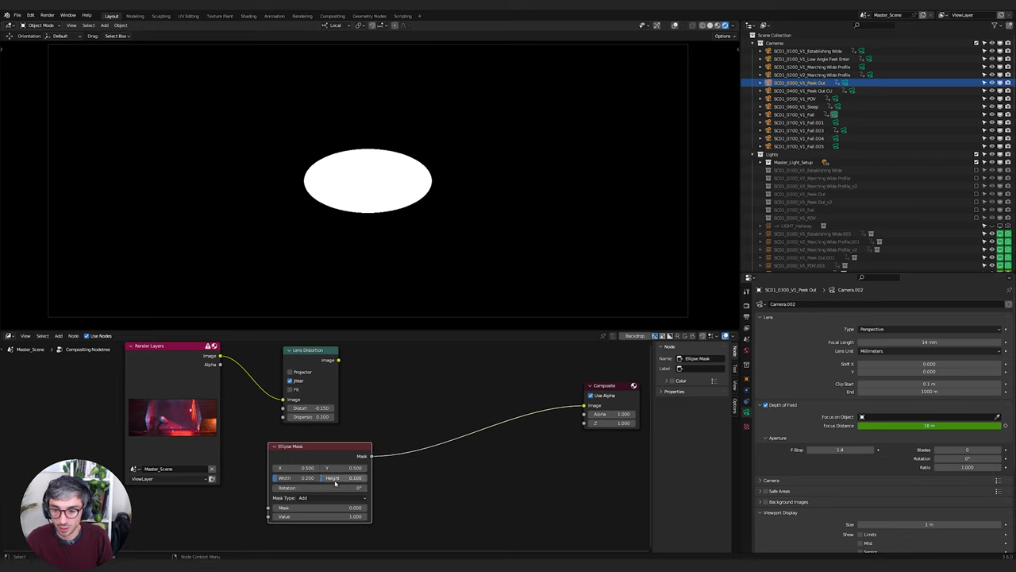
left_click_drag(297, 477, 462, 477)
left_click_drag(341, 477, 411, 477)
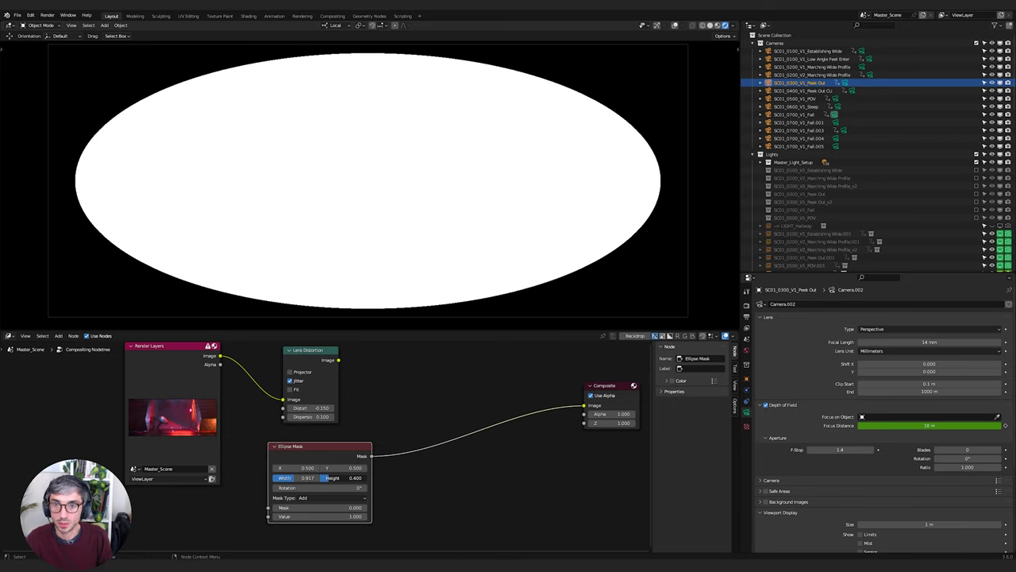
middle_click_drag(398, 461, 402, 461)
left_click_drag(376, 456, 402, 457)
- Insert a Blur node between the Ellipse Mask and Composite and set its size to 500
type("b")
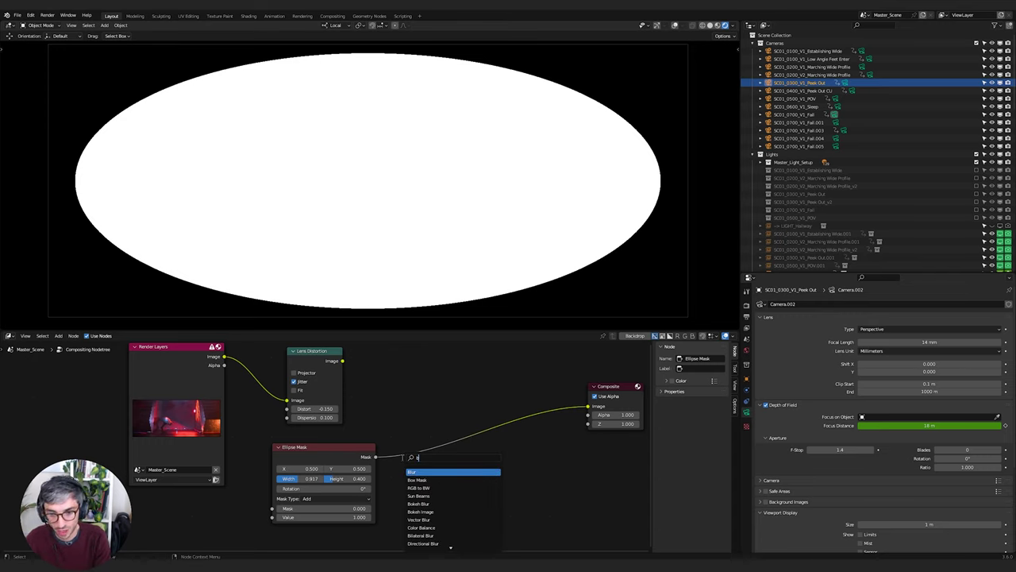
key("Return")
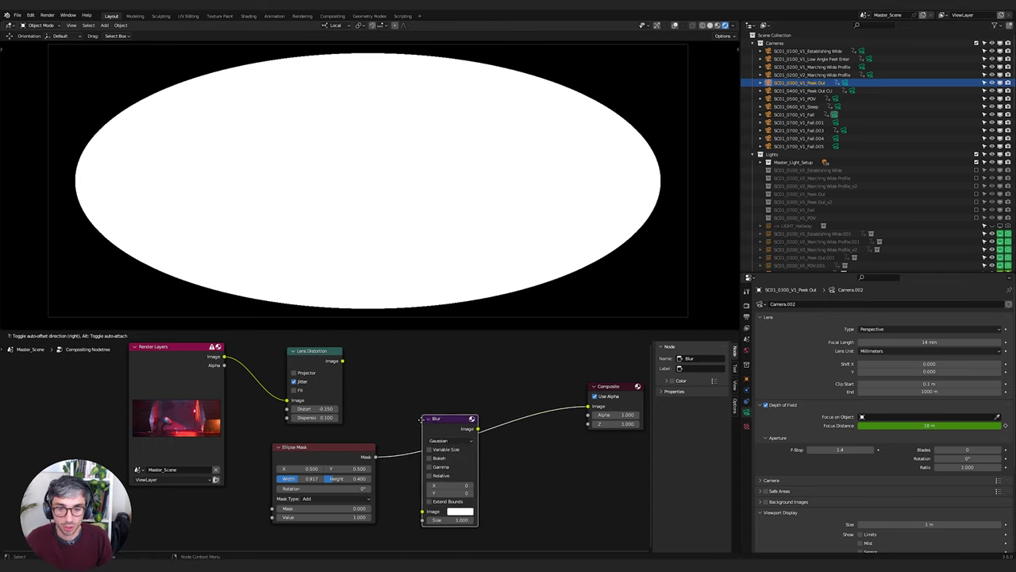
left_click(421, 417)
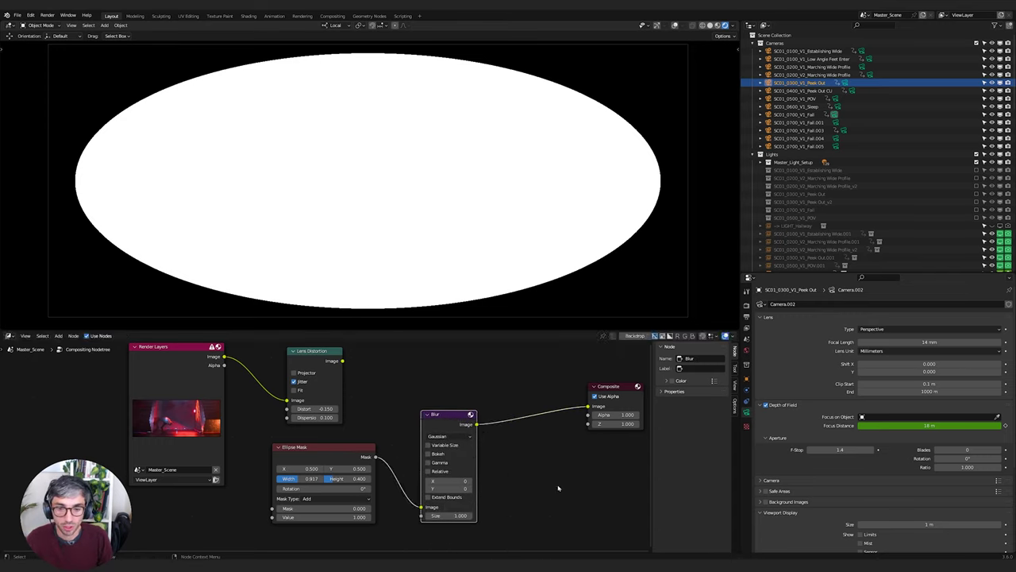
left_click(454, 480)
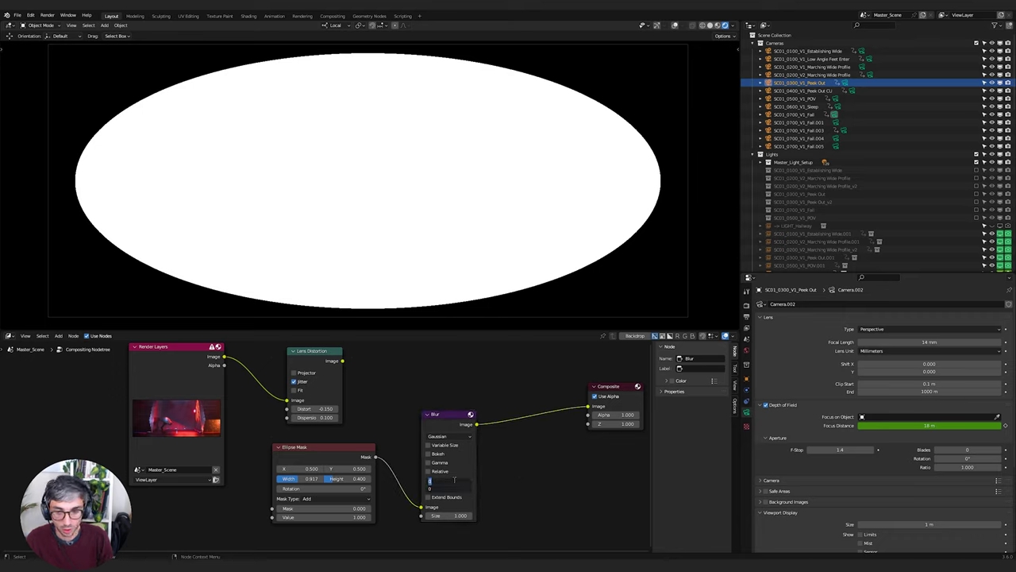
type("100")
key("Return")
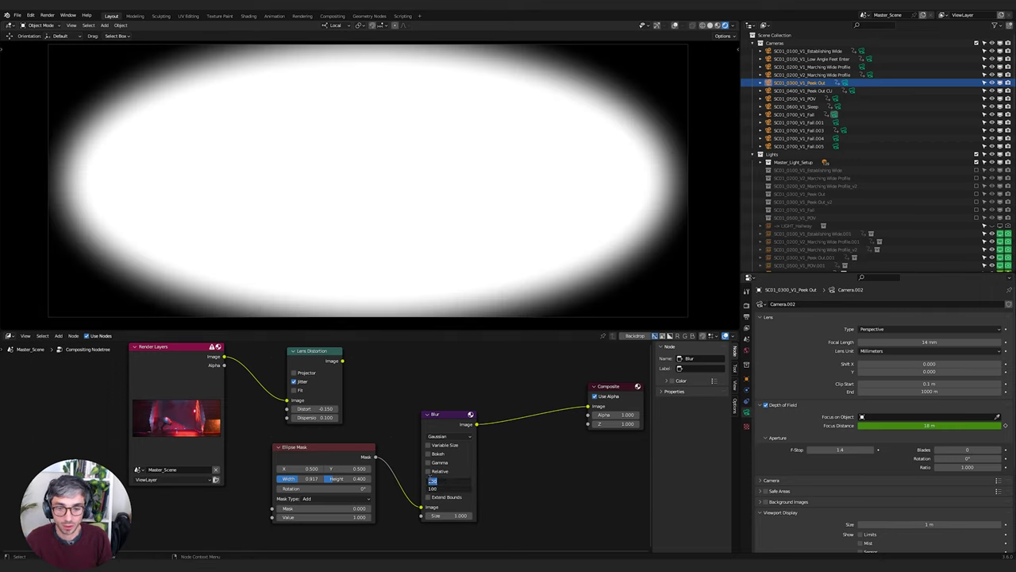
type("500")
key("Return")
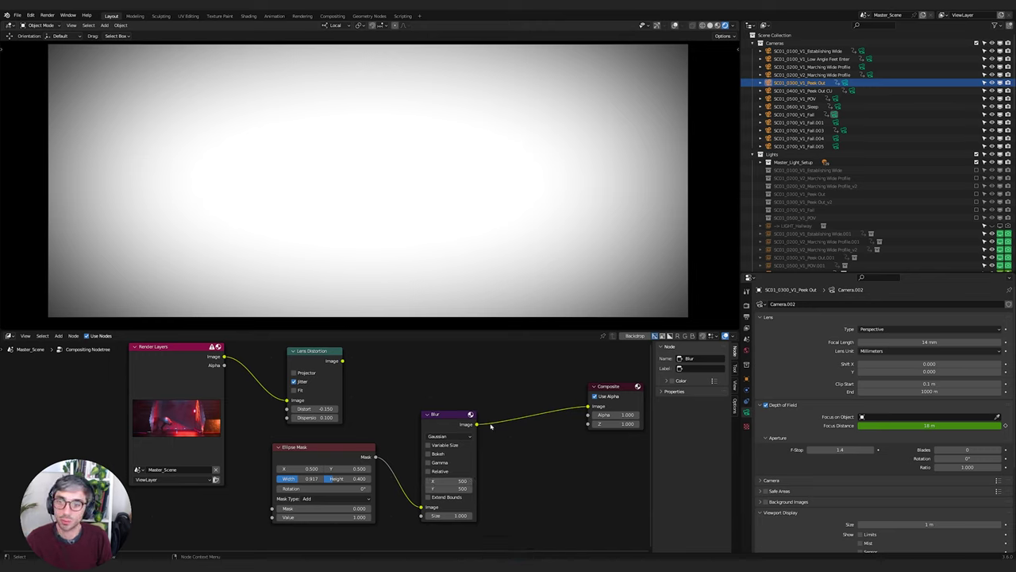
- Move the Blur node down and left, then select the Lens Distortion node
middle_click_drag(513, 457, 487, 458)
left_click_drag(421, 418, 401, 439)
left_click(273, 366)
key("shift+a")
- Add a Mix node before the Composite output and set its blend mode to Multiply
type("mix")
key("Return")
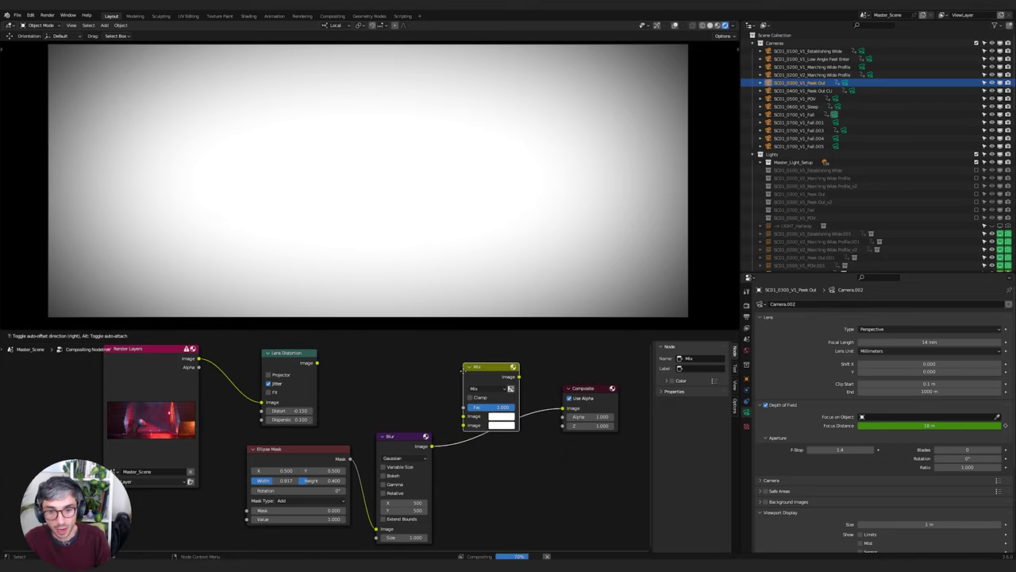
left_click(501, 401)
left_click(494, 377)
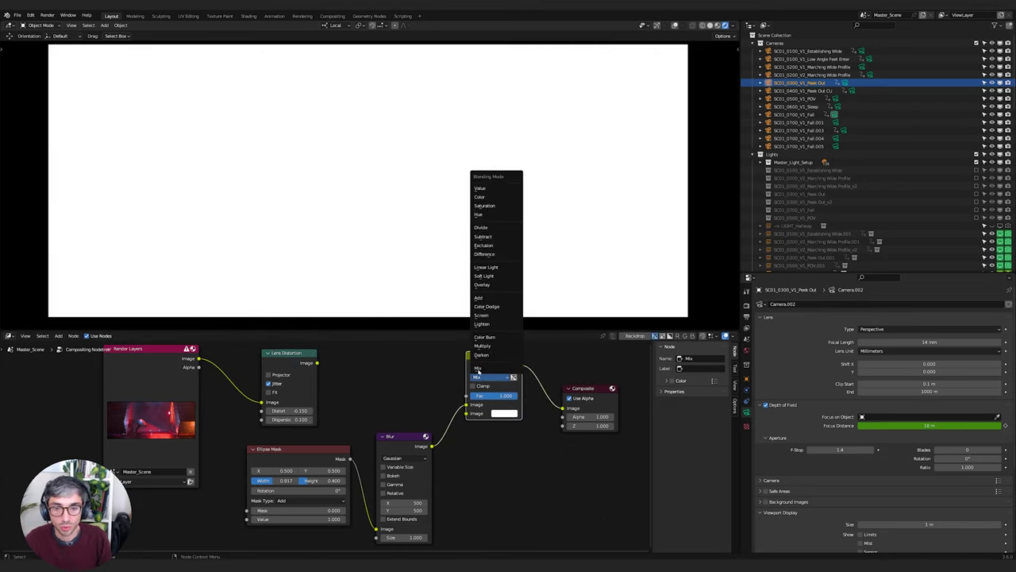
left_click(482, 345)
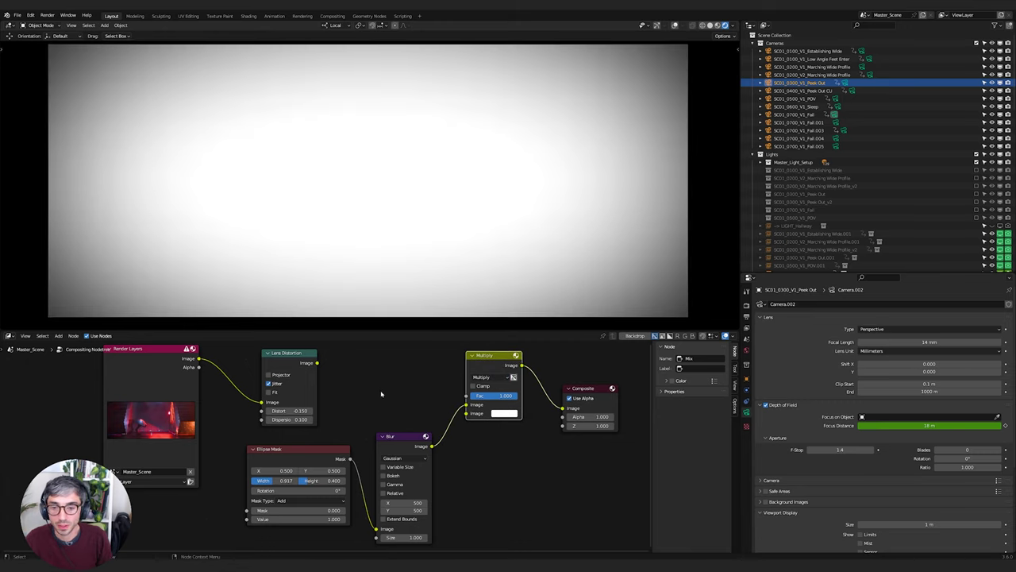
- Link the Lens Distortion image into the Multiply node's upper image input
left_click_drag(317, 362, 466, 413)
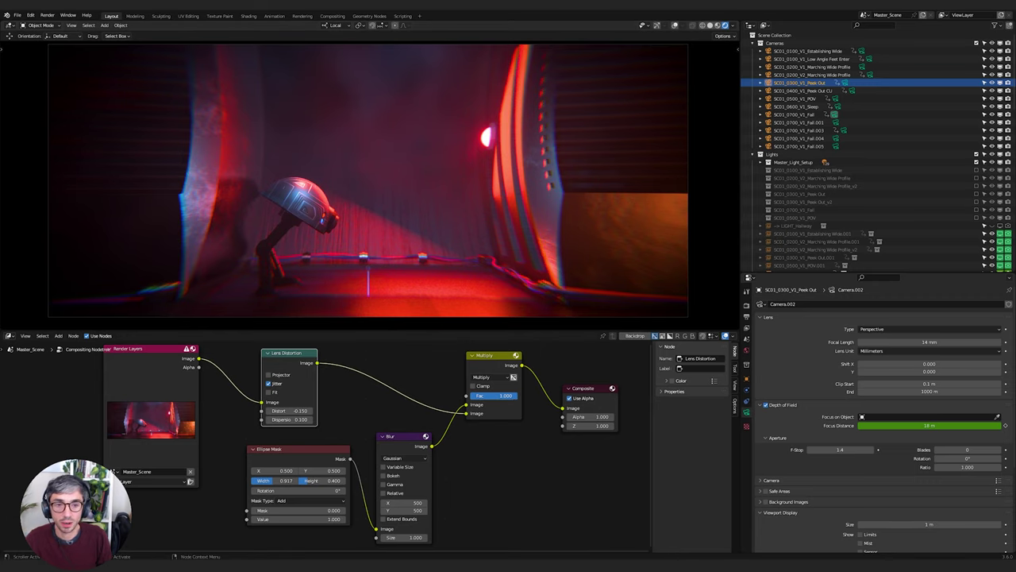
left_click_drag(493, 395, 466, 413)
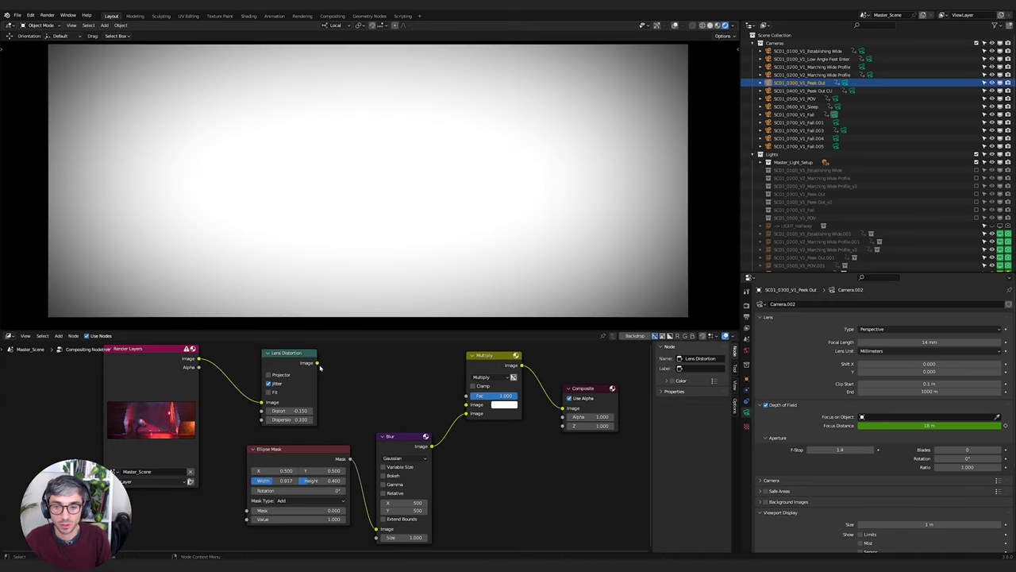
left_click_drag(317, 362, 520, 396)
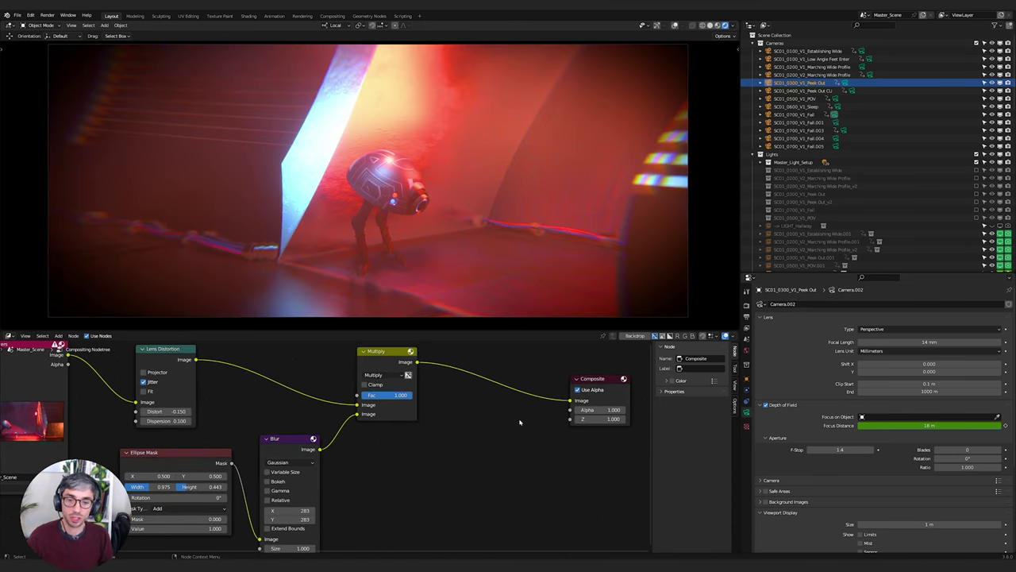
- Add an RGB Curves node between the Multiply node and Composite
key("shift+a")
left_click(474, 417)
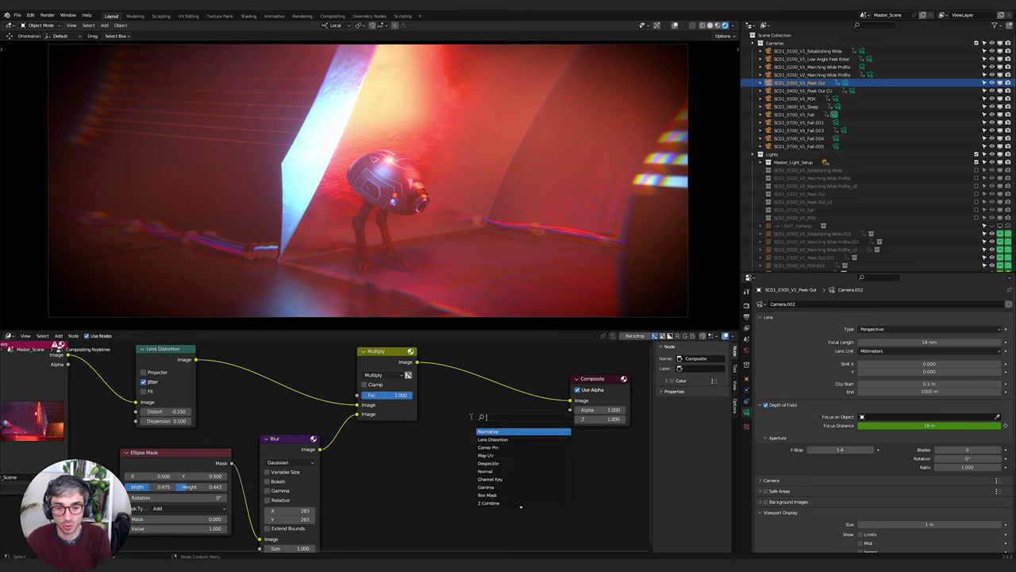
type("r")
key("Down")
key("Down")
key("Return")
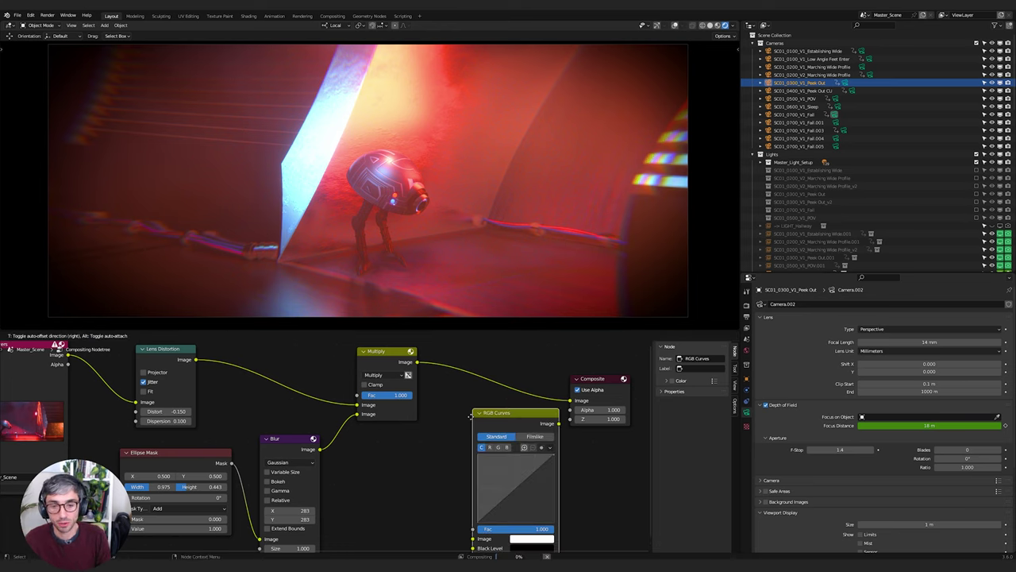
left_click(520, 417)
- On the blue channel, add curve points at 0.1 and 0.6 and switch to Filmlike
left_click(522, 385)
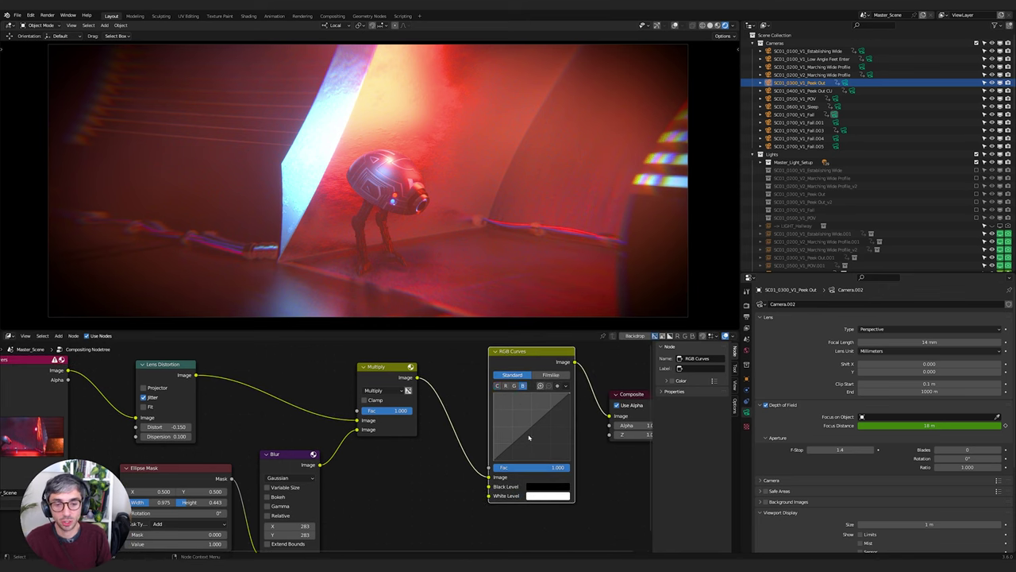
left_click(503, 451)
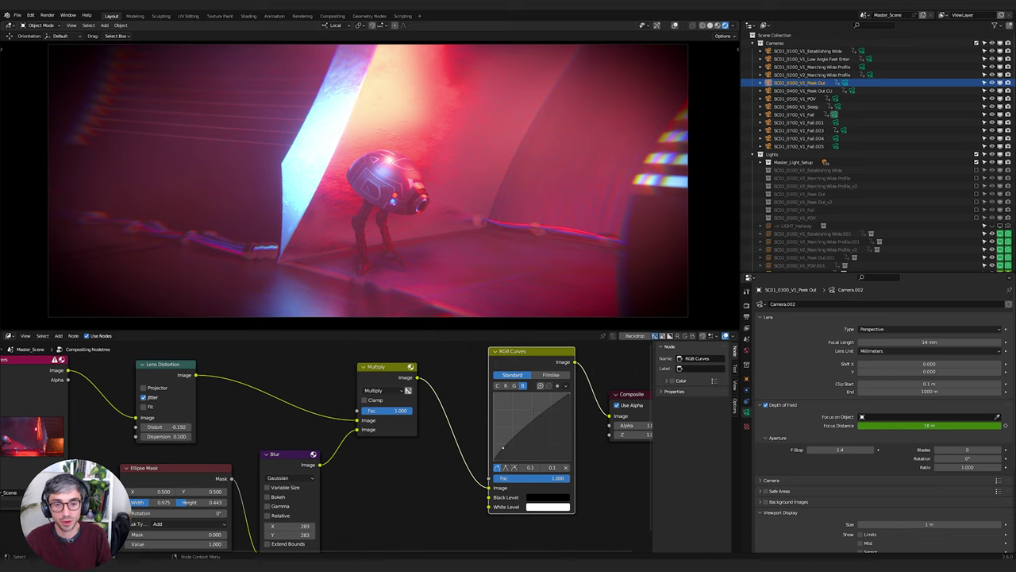
left_click(545, 414)
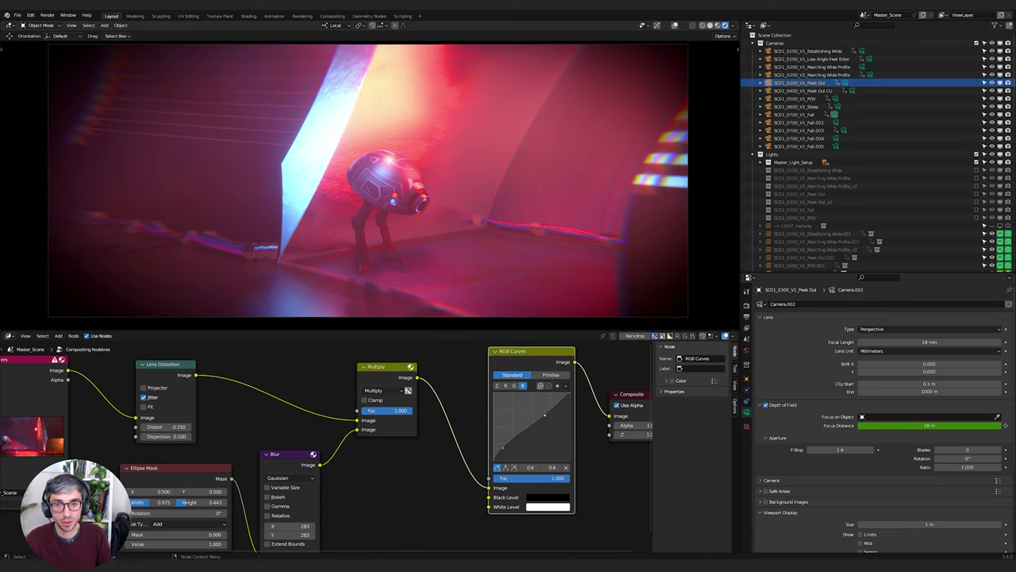
left_click(502, 450)
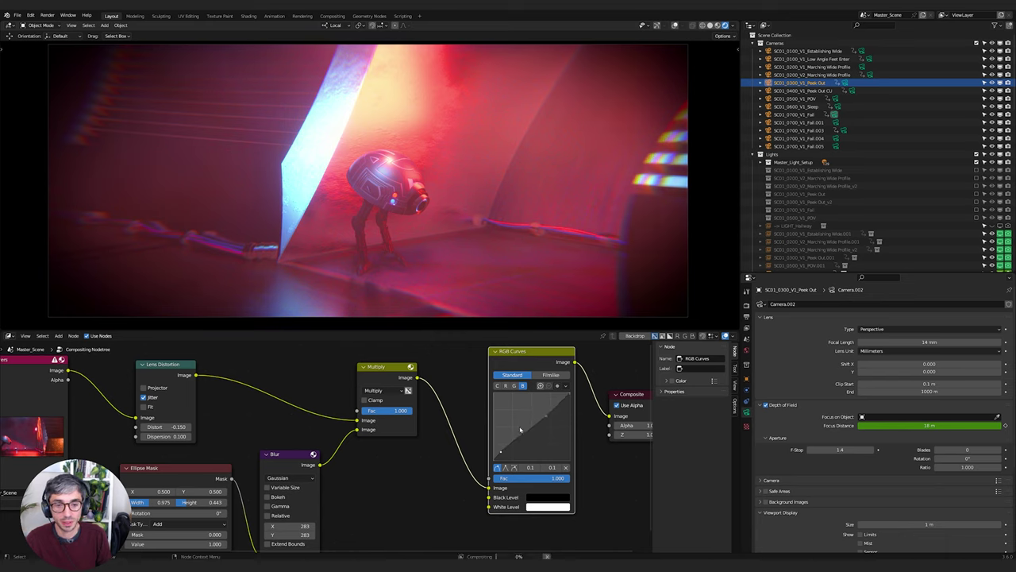
left_click(553, 375)
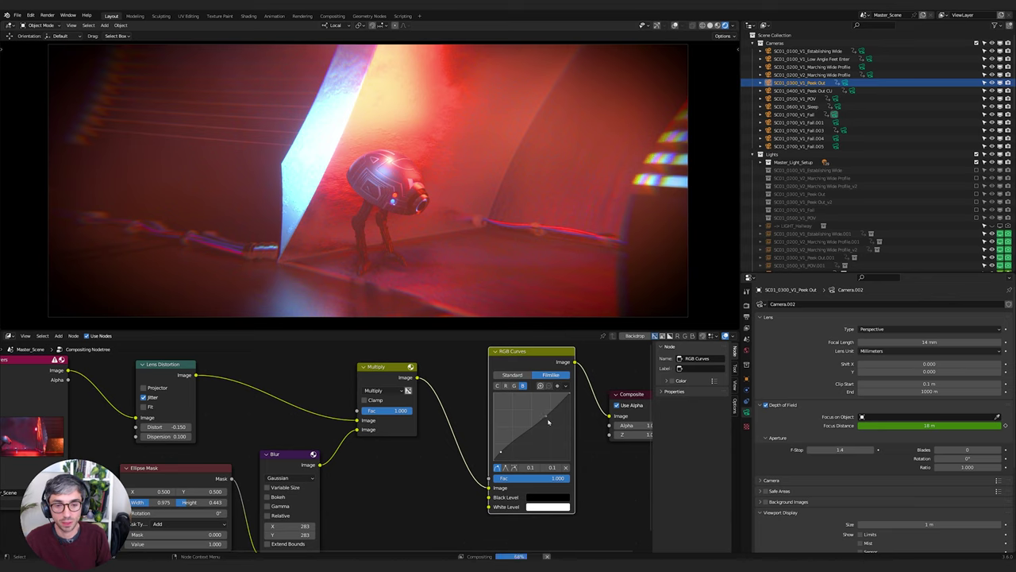
left_click(500, 454)
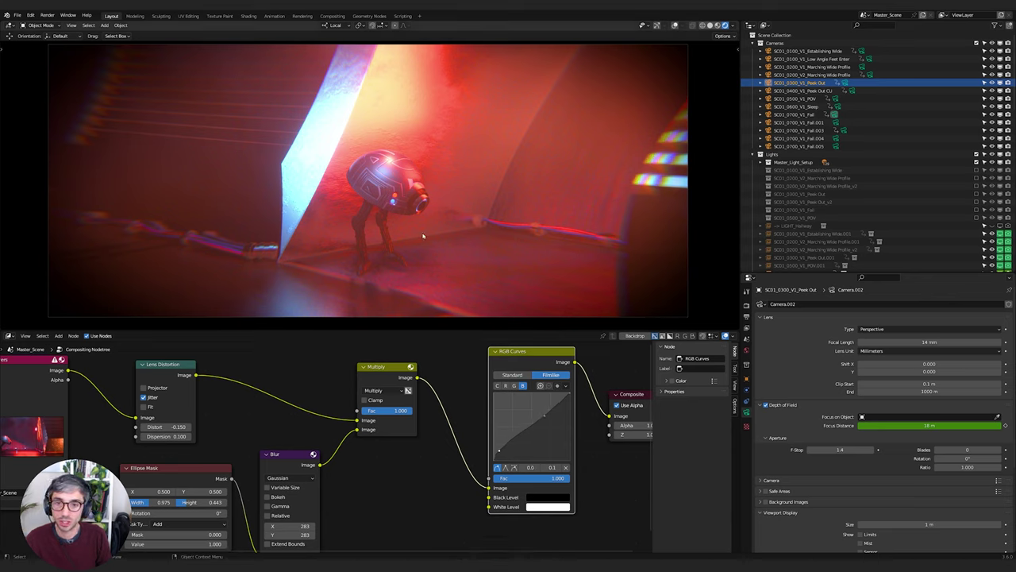
left_click(545, 415)
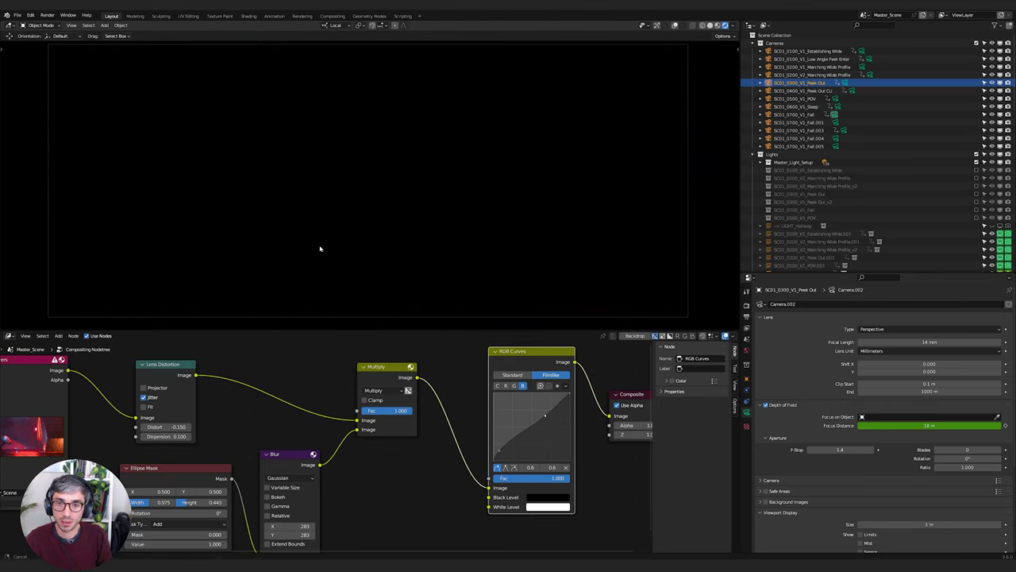
- Play the animation through to the SC01_0700_V1_Fall shot to preview the composite
key("space")
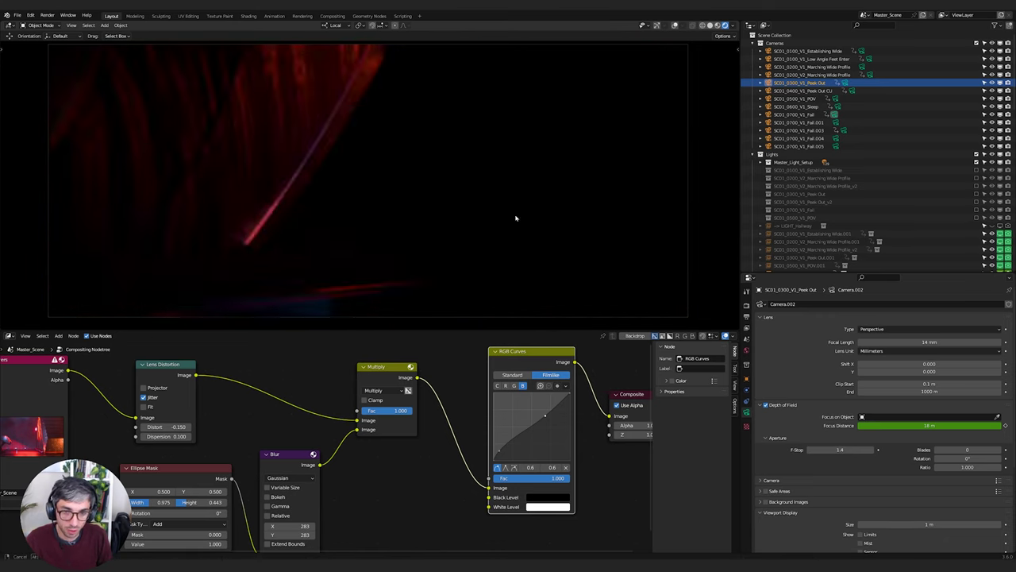
scroll(392, 402, "down", 3)
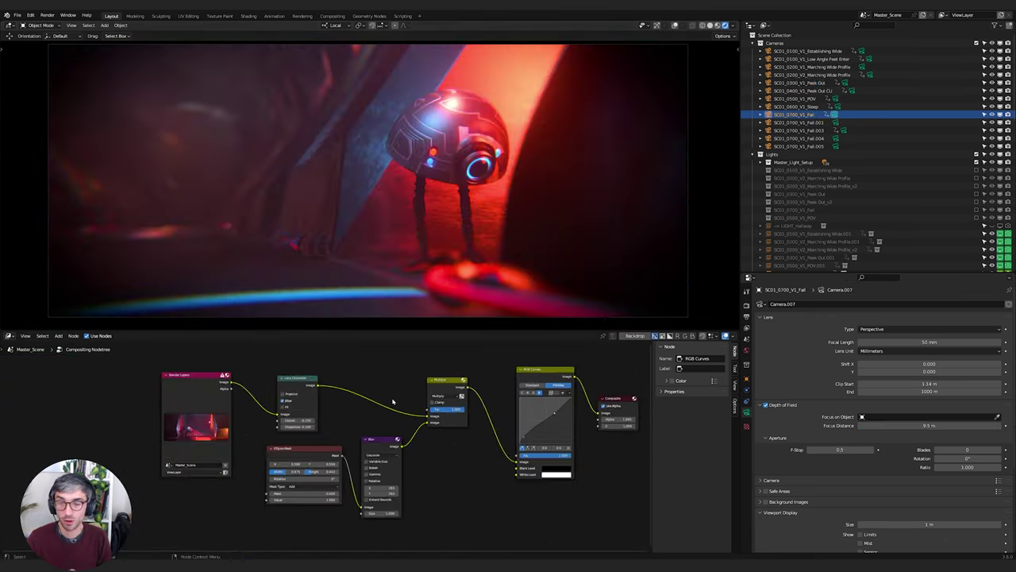